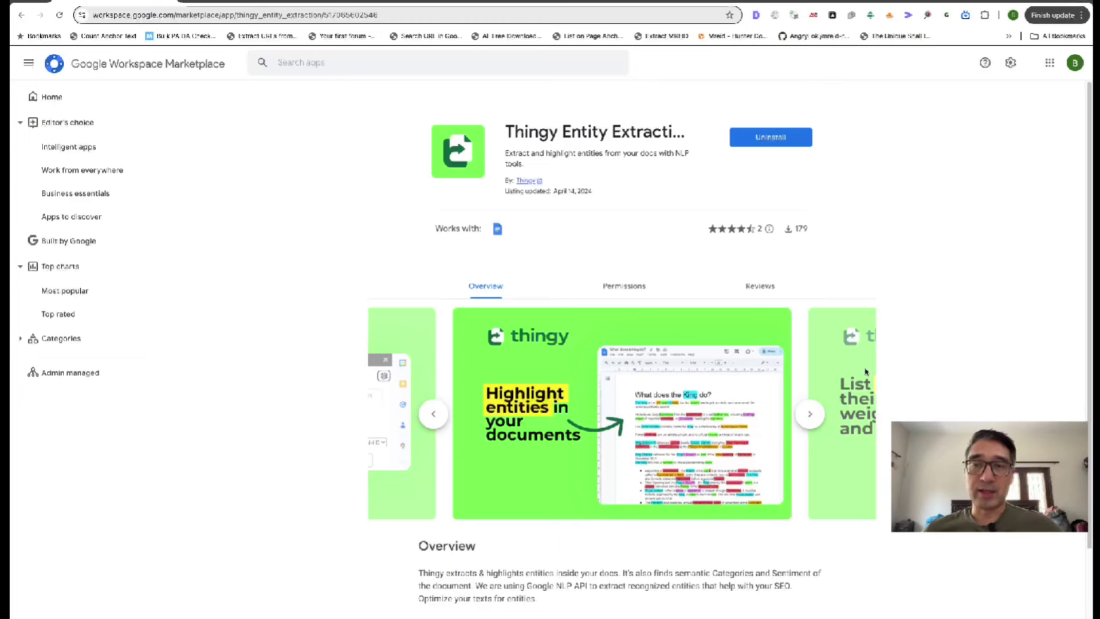
pyautogui.scroll(-3, 865, 372)
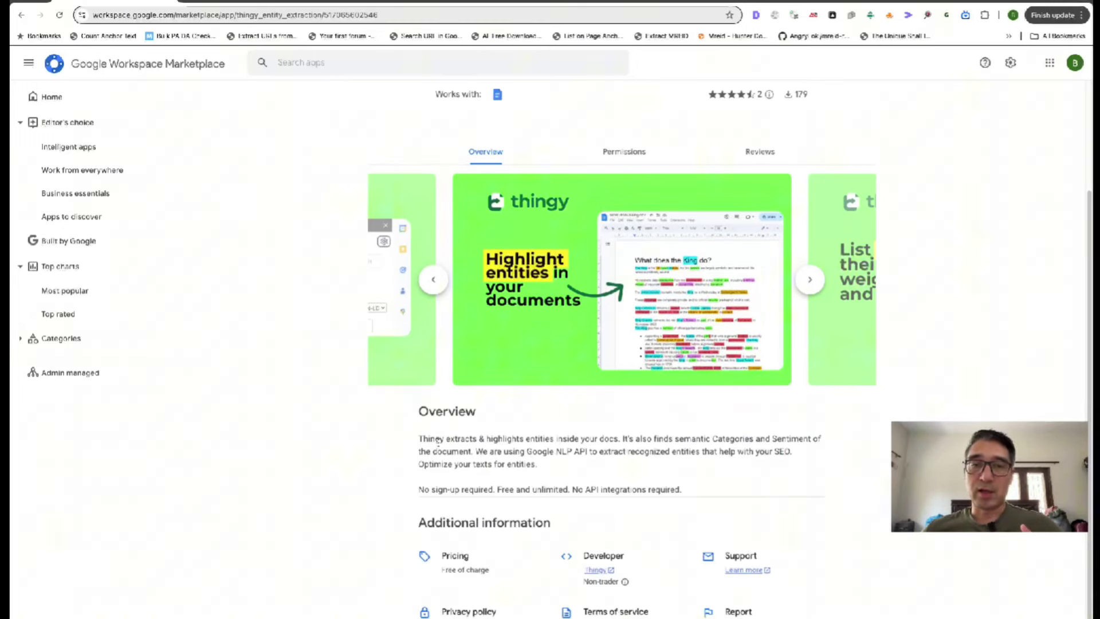
pyautogui.moveTo(420, 439); pyautogui.dragTo(839, 493)
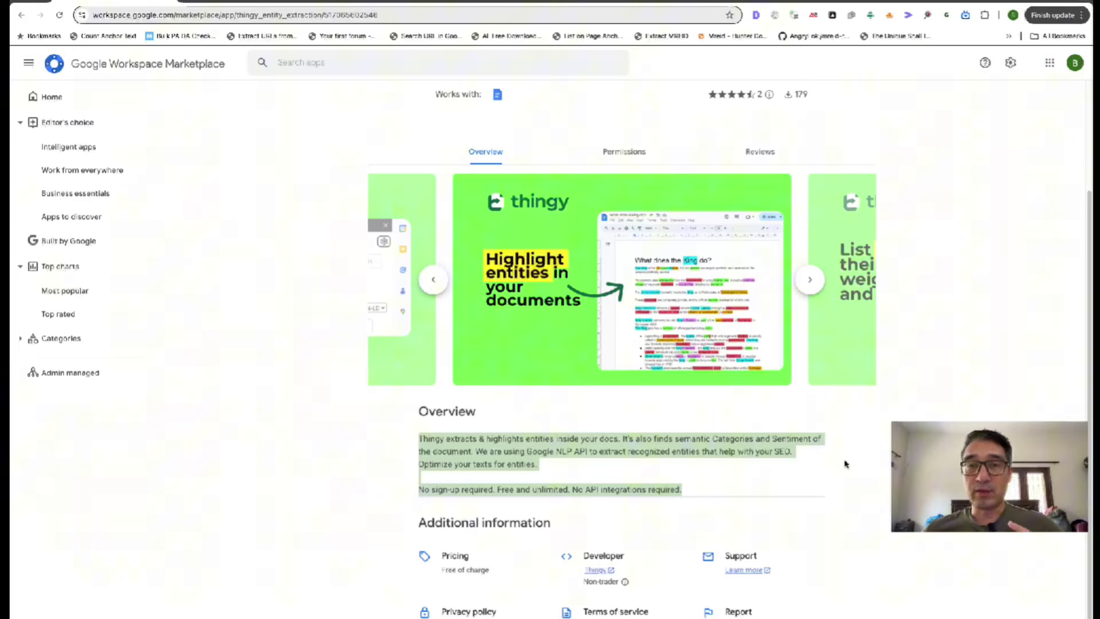
pyautogui.click(763, 478)
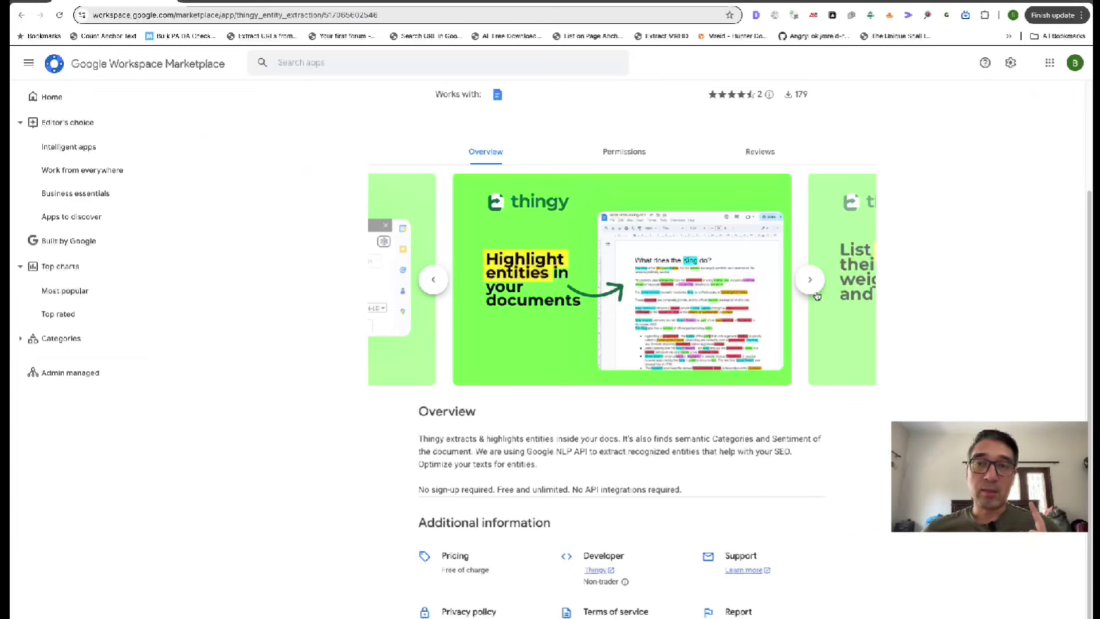
pyautogui.click(636, 160)
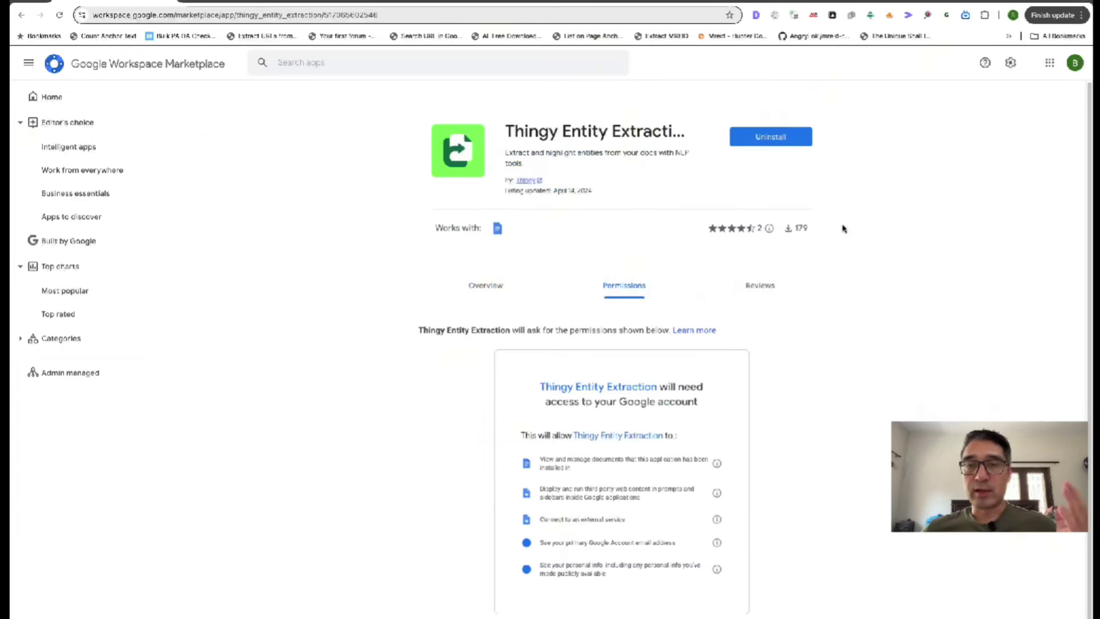
pyautogui.click(784, 280)
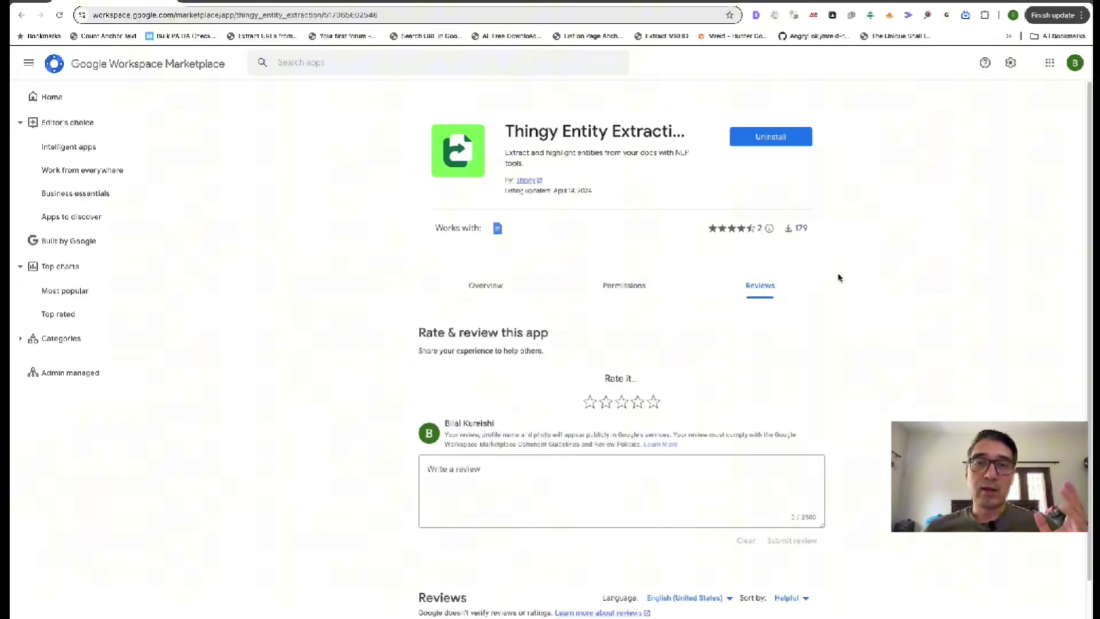
pyautogui.click(487, 287)
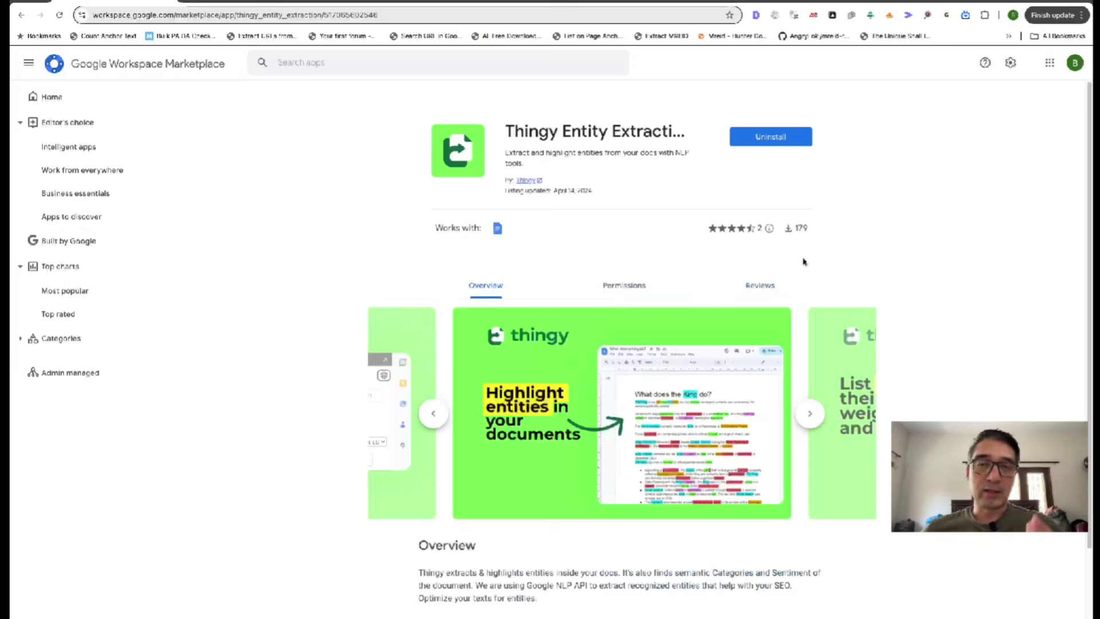
pyautogui.scroll(-2, 886, 269)
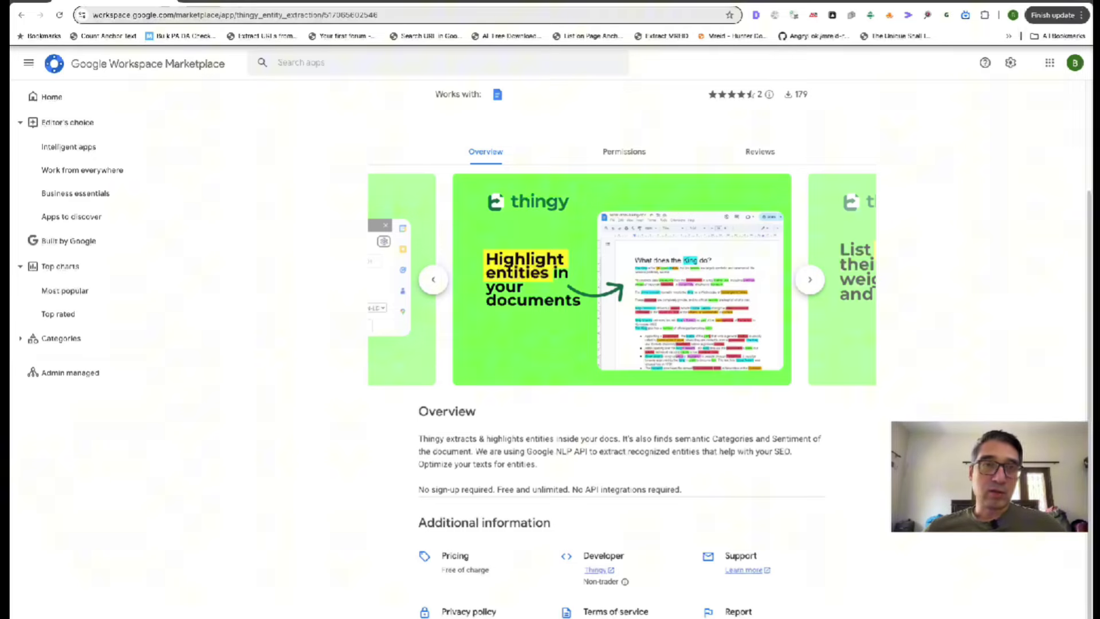
# Return to the SEO article and show the Thingy Entity Extraction sidebar, listing 13 scored entities
pyautogui.hotkey('ctrl', 'Tab')
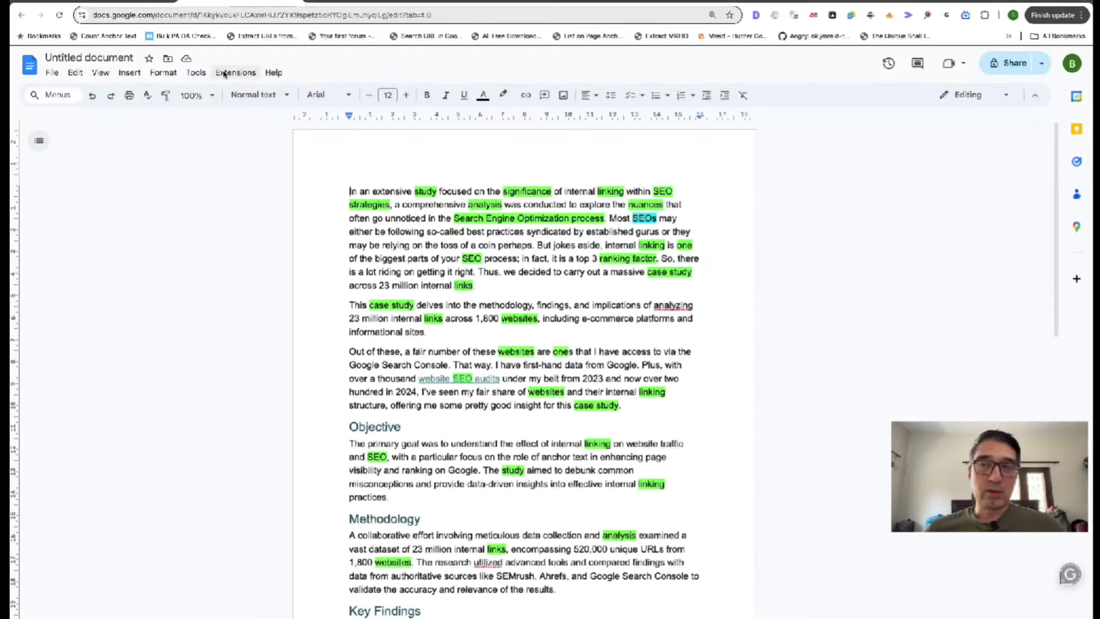
pyautogui.click(224, 72)
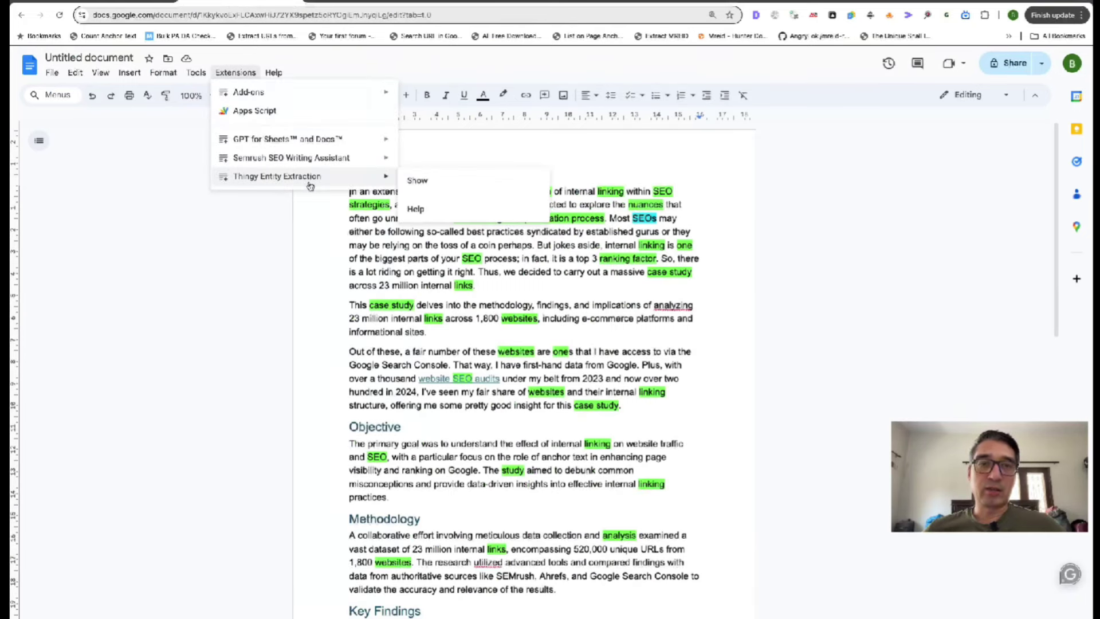
pyautogui.click(415, 180)
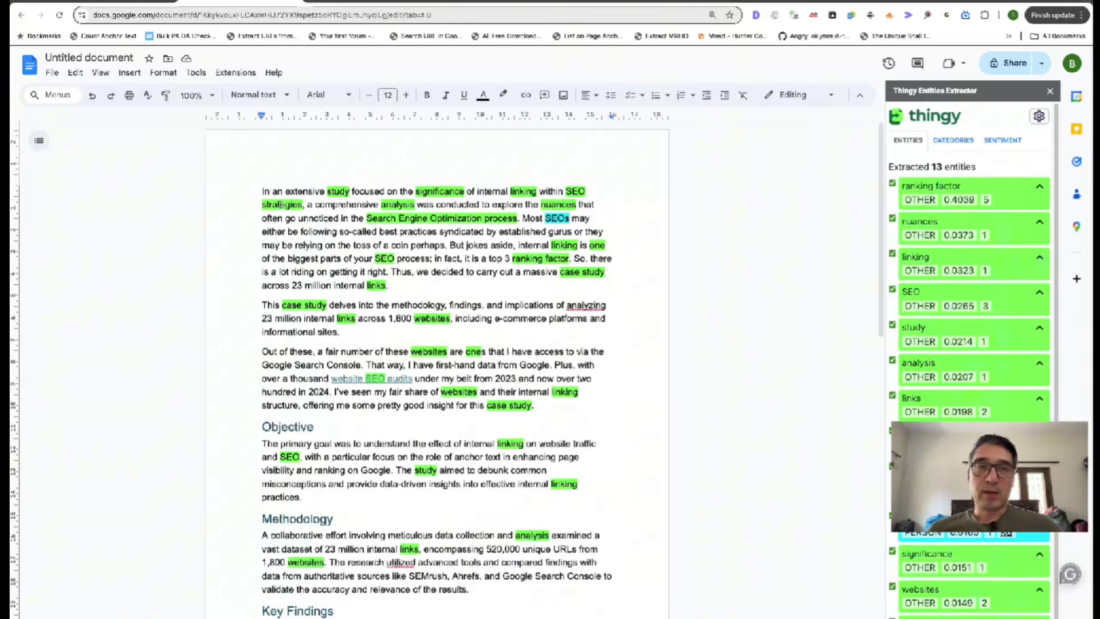
pyautogui.moveTo(261, 204); pyautogui.dragTo(308, 206)
pyautogui.click(403, 205)
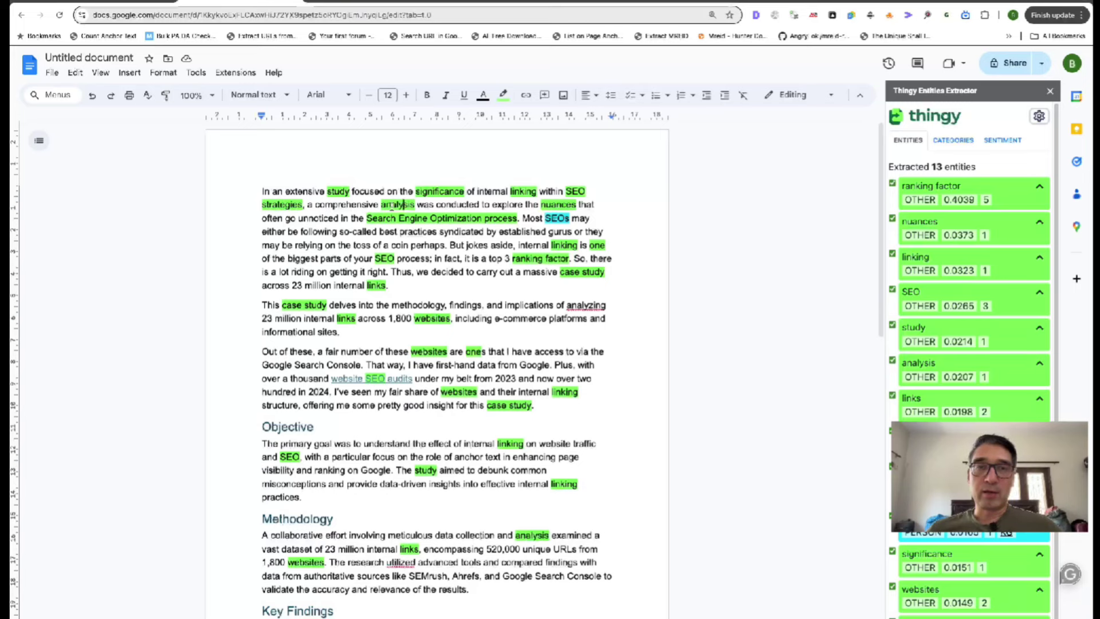
pyautogui.moveTo(397, 216); pyautogui.dragTo(486, 218)
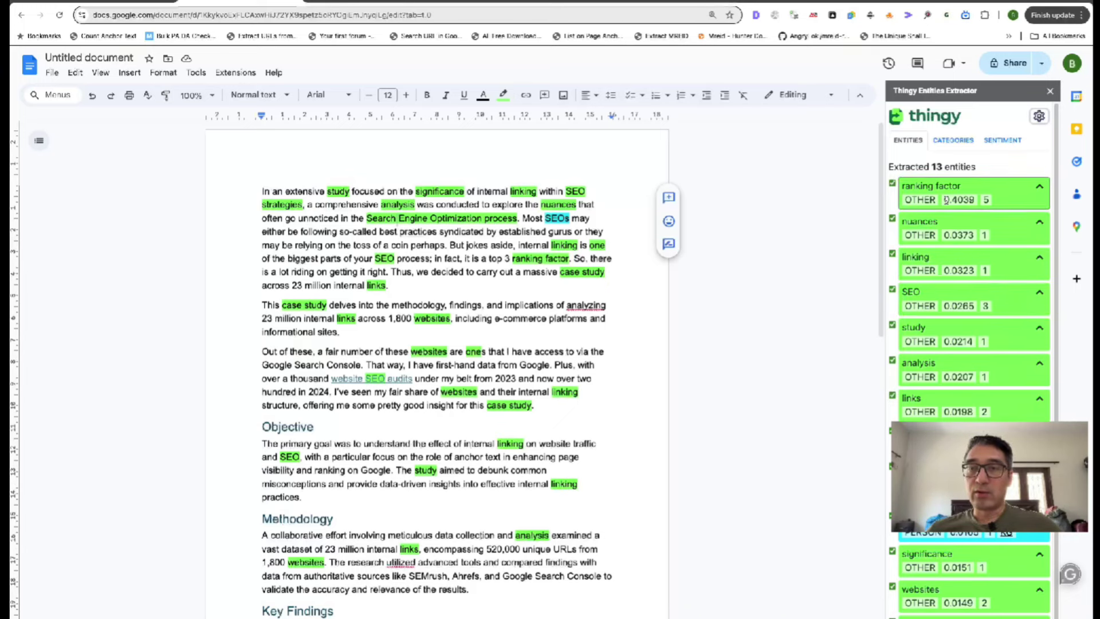
pyautogui.scroll(-1, 946, 200)
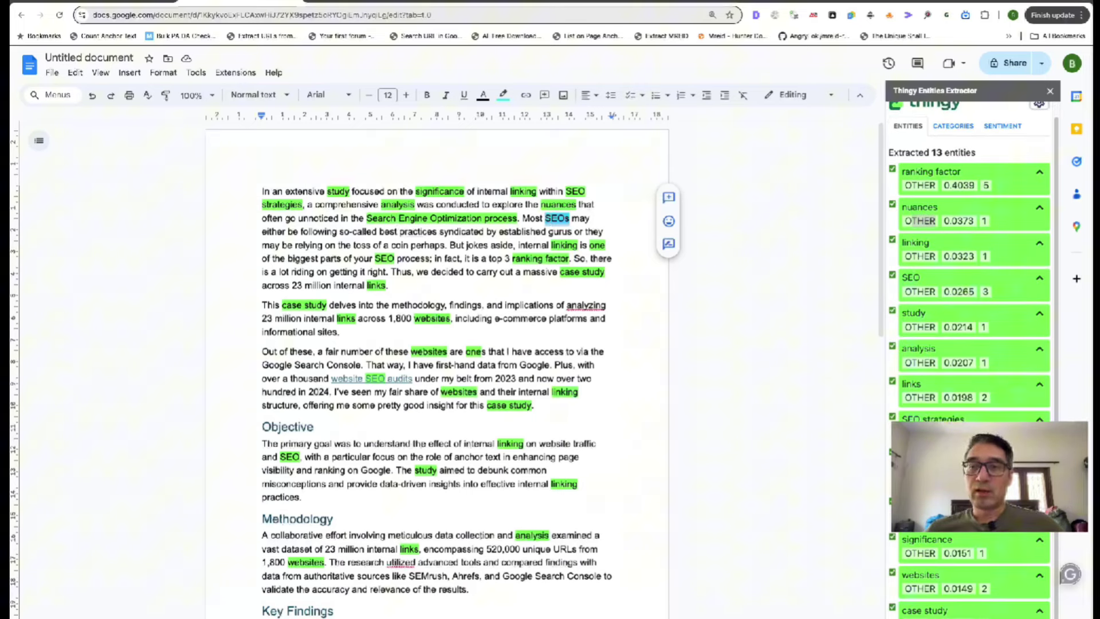
pyautogui.click(421, 2)
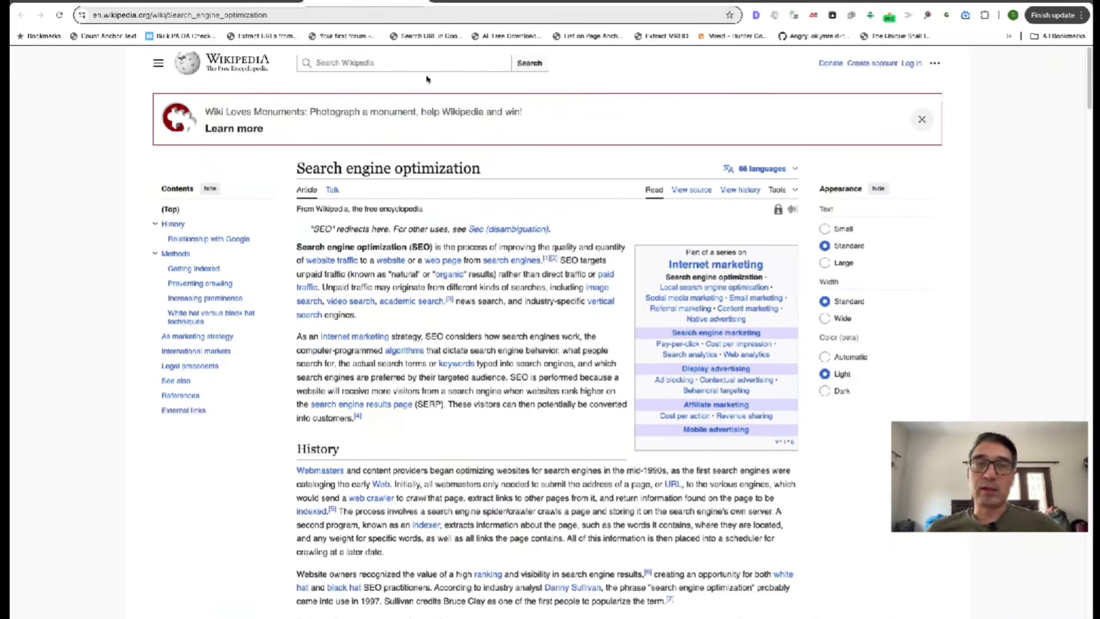
pyautogui.click(266, 5)
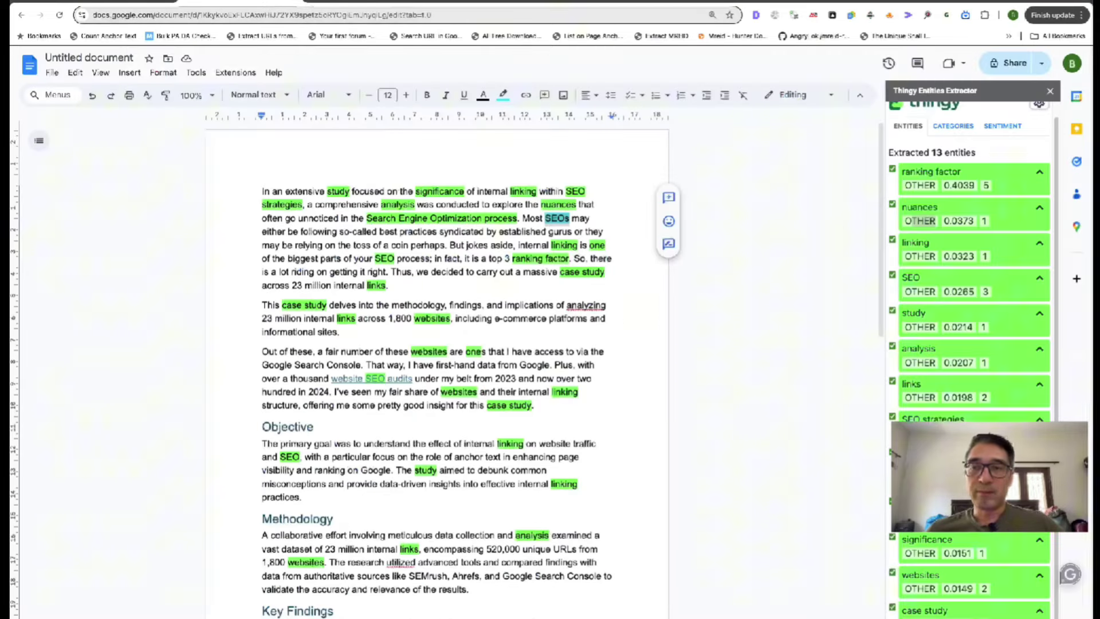
# Append a sample sentence about someone loving cake after 'practices.' so Thingy refreshes to 12 entities
pyautogui.scroll(-3, 572, 347)
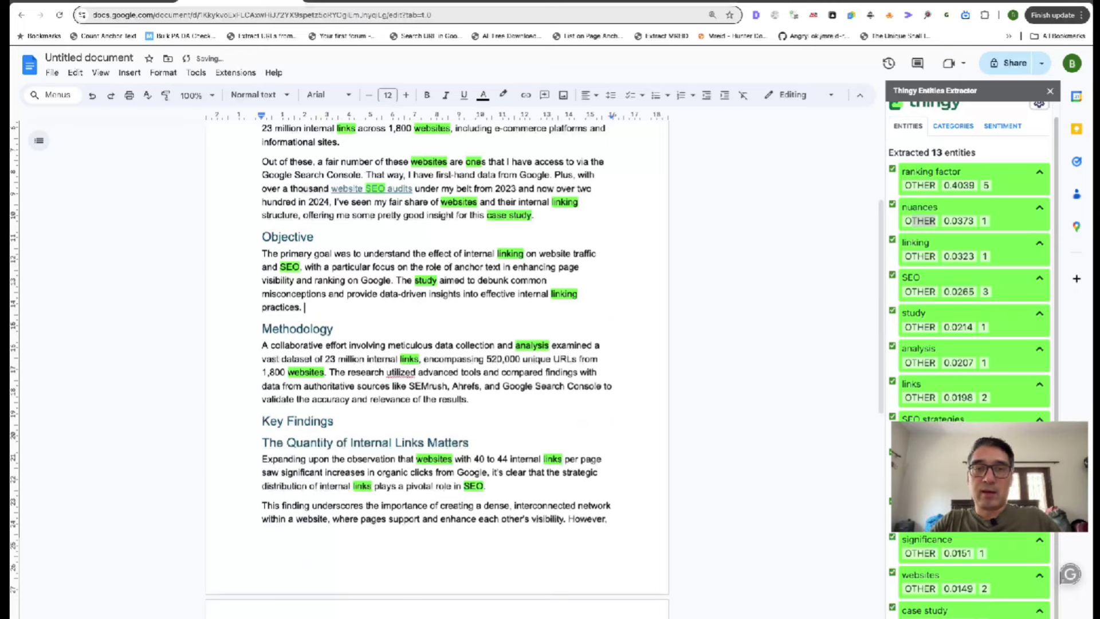
pyautogui.write('John Doe loves cake.')
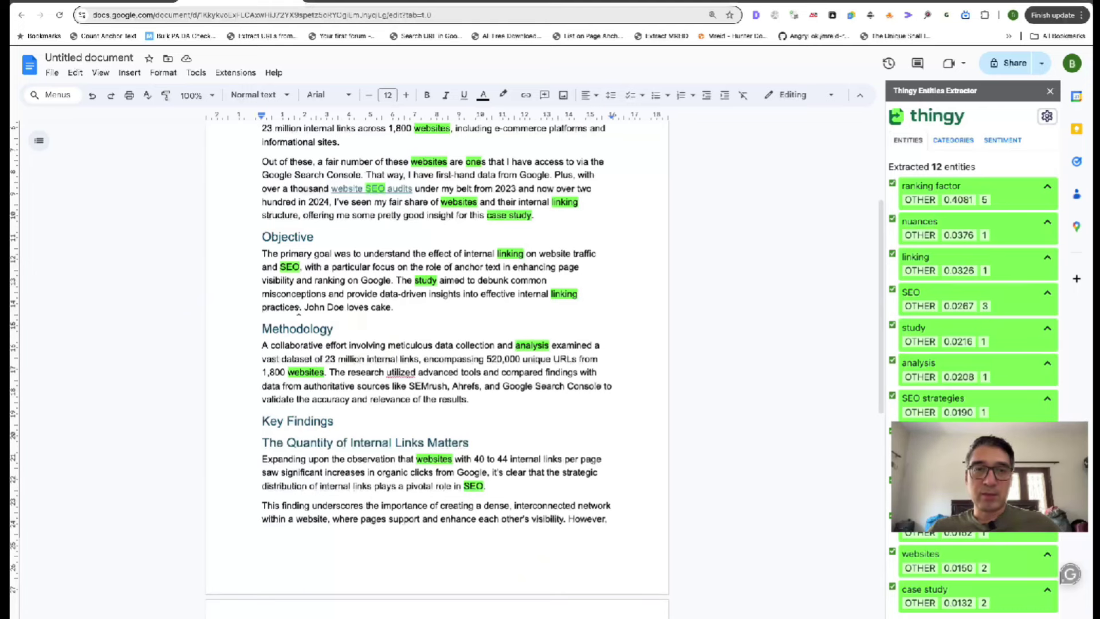
pyautogui.moveTo(315, 308); pyautogui.dragTo(375, 308)
pyautogui.click(376, 307)
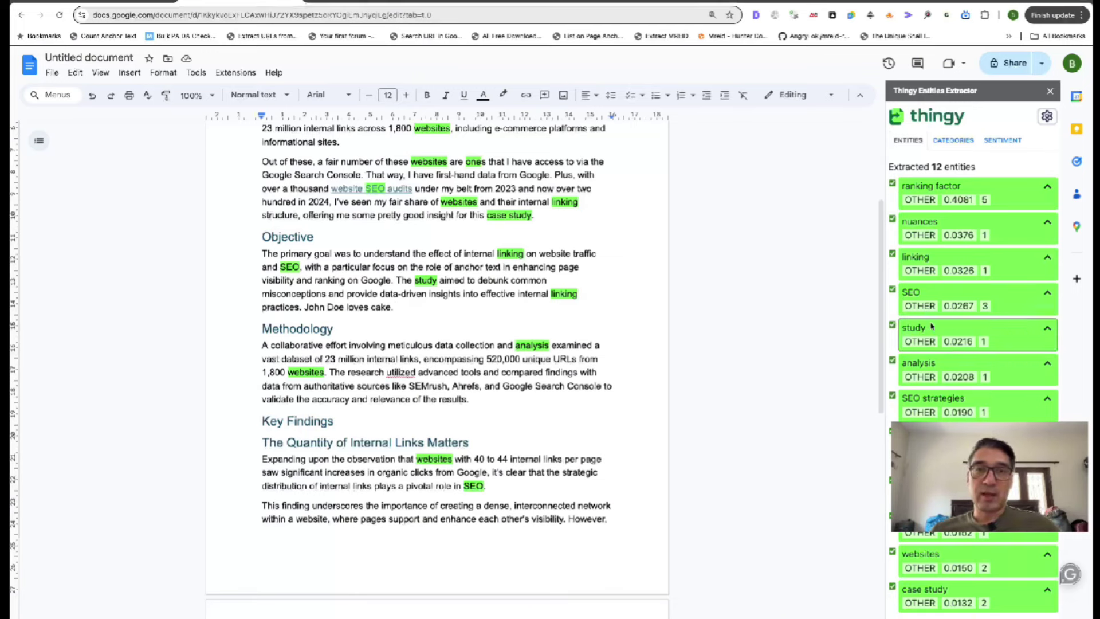
pyautogui.tripleClick(464, 197)
pyautogui.click(464, 198)
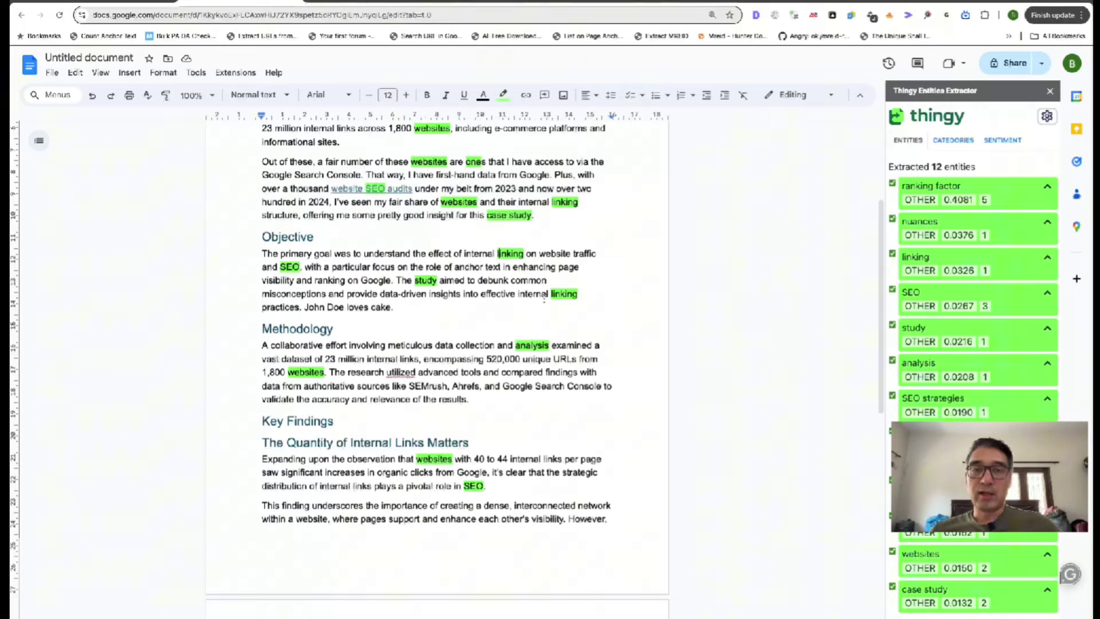
# Scroll the article, selecting the word 'SEOs' and the 'website SEO audits' link text
pyautogui.scroll(-10, 541, 312)
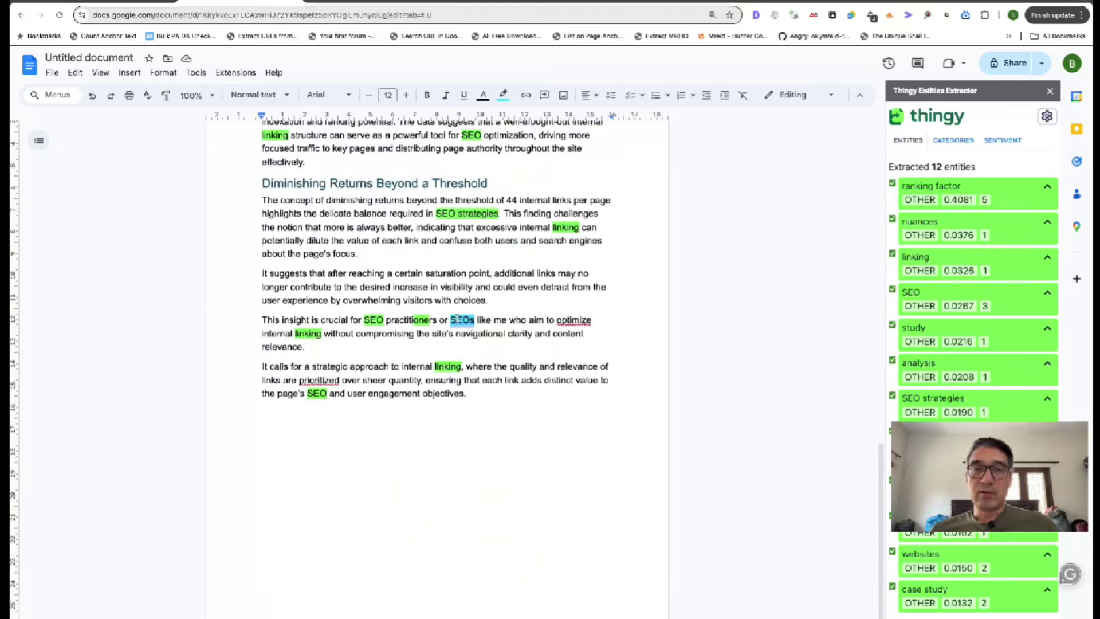
pyautogui.doubleClick(462, 320)
pyautogui.scroll(15, 508, 394)
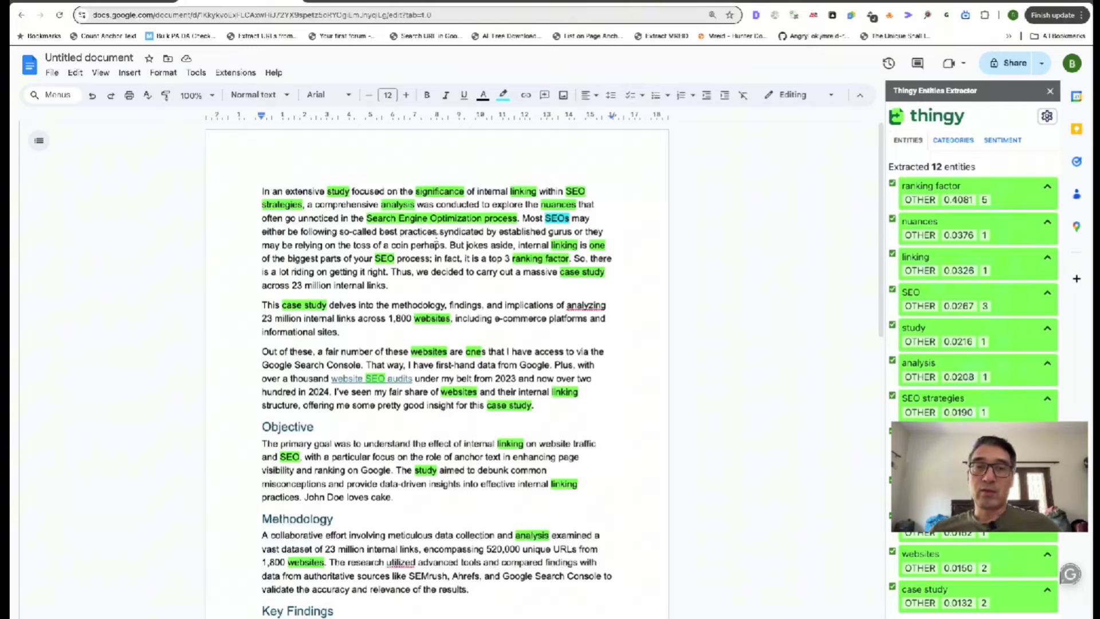
pyautogui.scroll(-3, 455, 266)
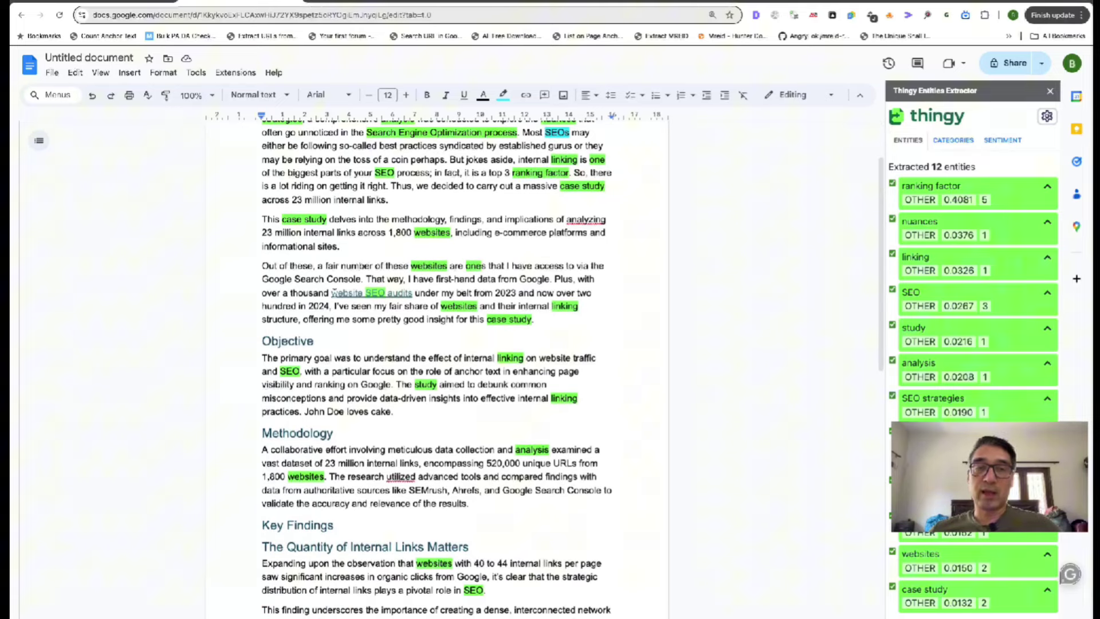
pyautogui.moveTo(332, 294); pyautogui.dragTo(415, 294)
pyautogui.click(374, 292)
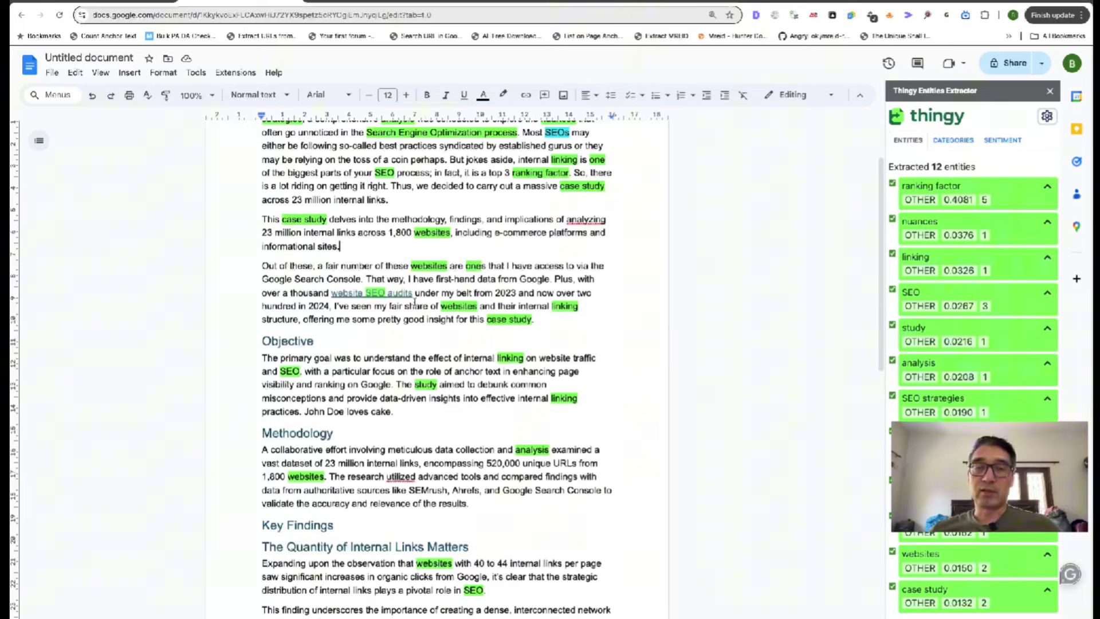
# Show the article's document sentiment in Thingy: score 0.2, magnitude 9.5
pyautogui.scroll(-6, 493, 268)
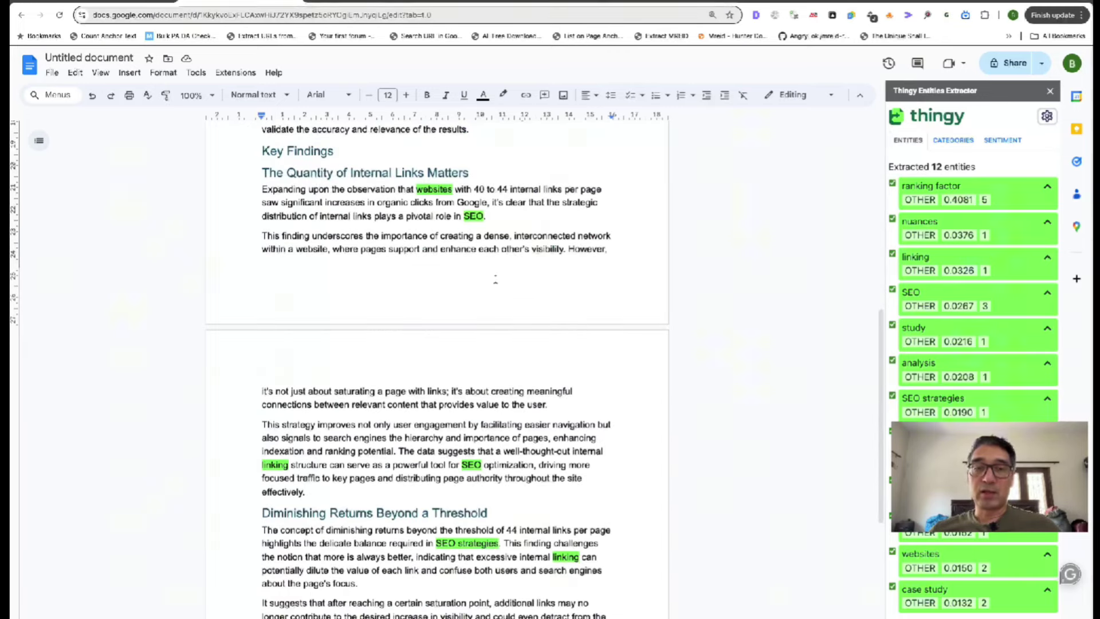
pyautogui.scroll(-2, 495, 277)
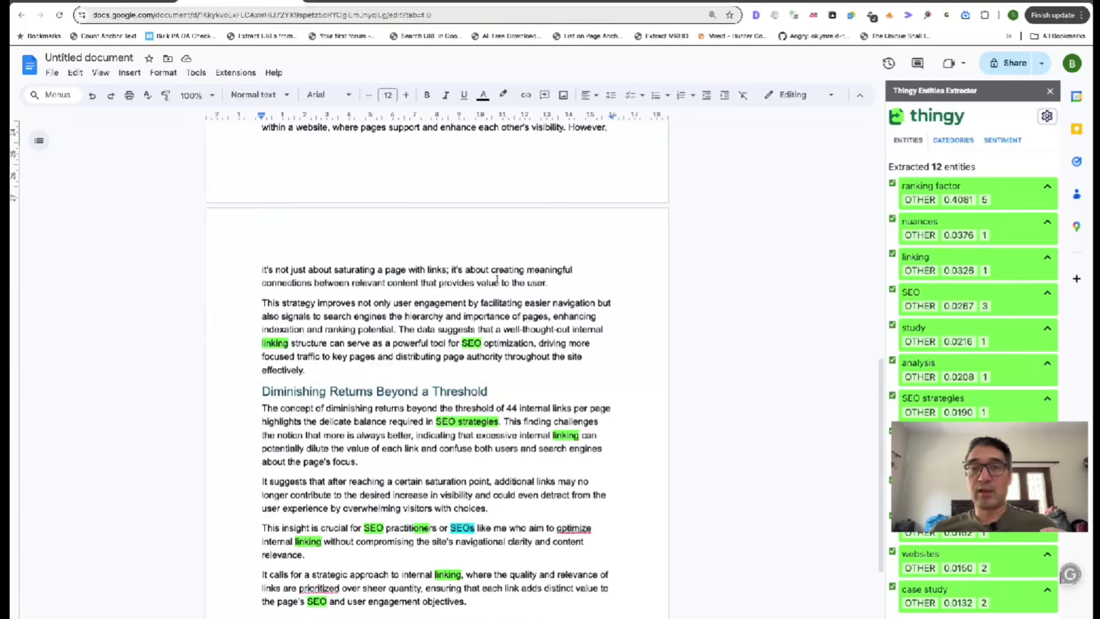
pyautogui.scroll(8, 496, 278)
pyautogui.scroll(2, 496, 279)
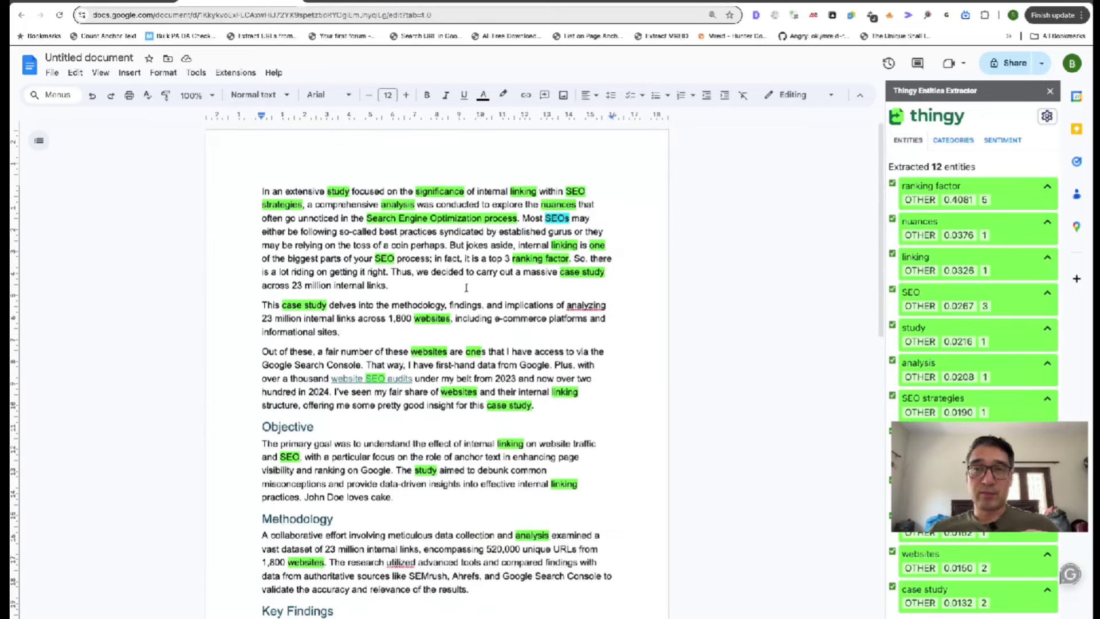
pyautogui.scroll(-8, 542, 296)
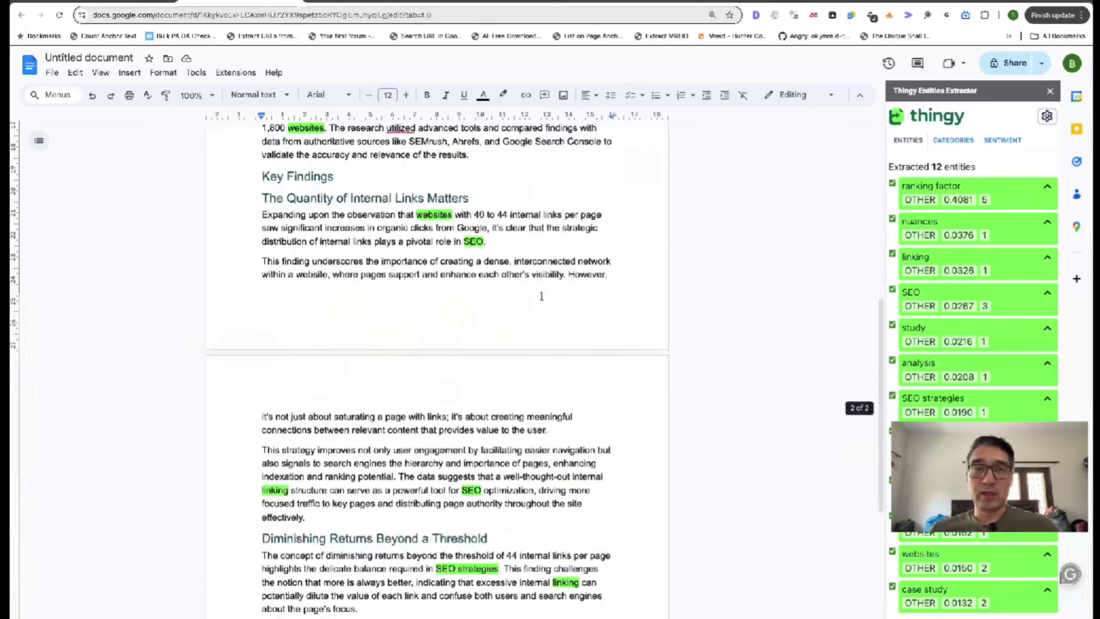
pyautogui.scroll(-7, 539, 309)
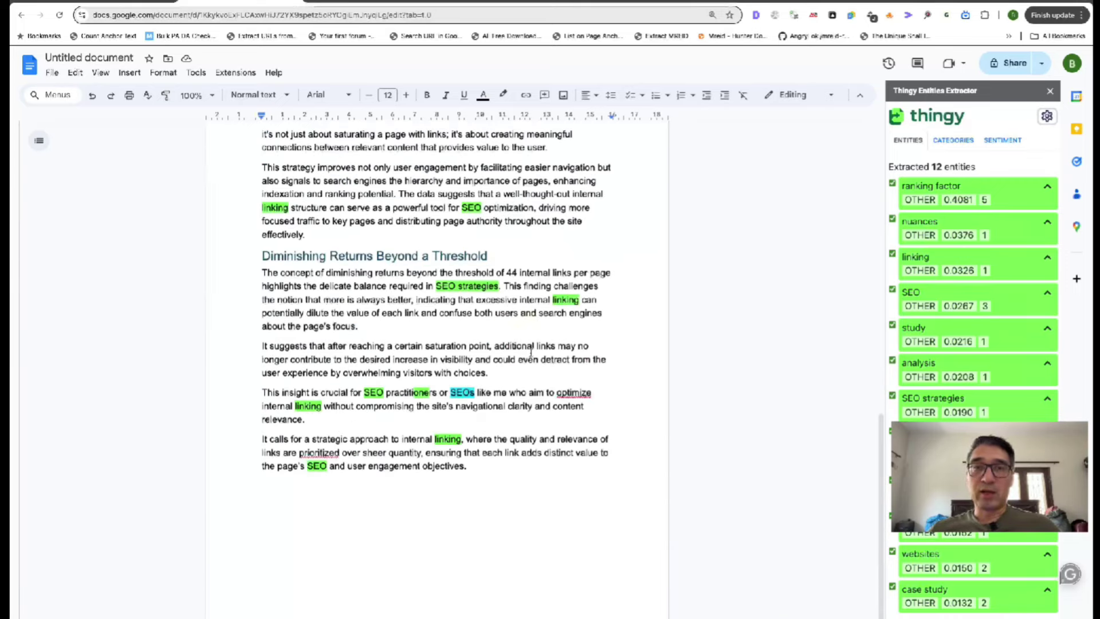
pyautogui.scroll(10, 531, 352)
pyautogui.scroll(5, 531, 352)
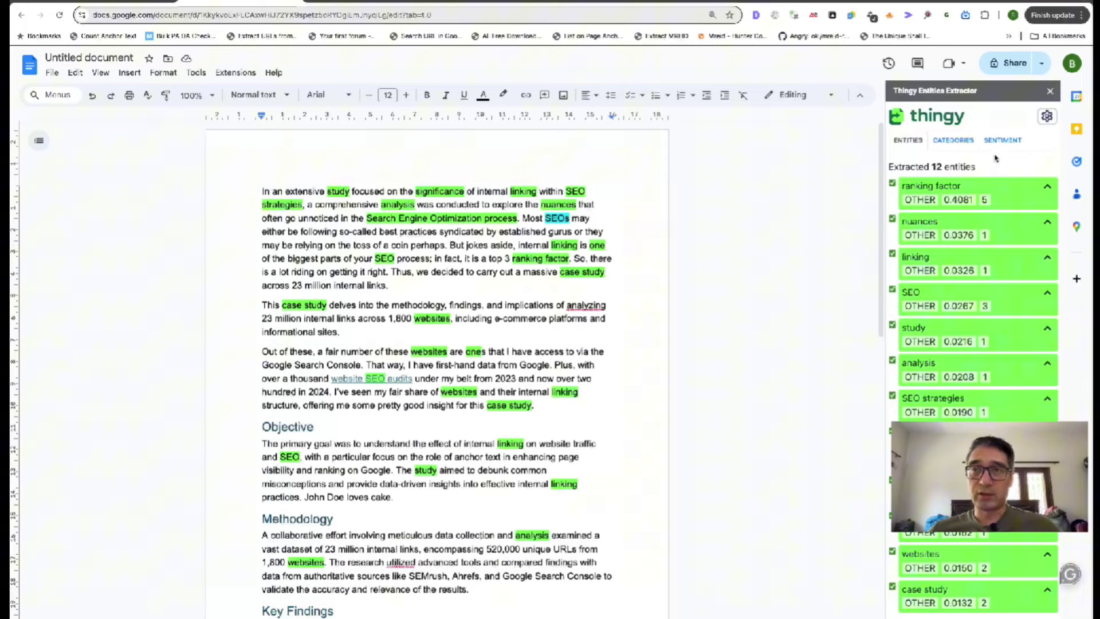
pyautogui.click(1009, 142)
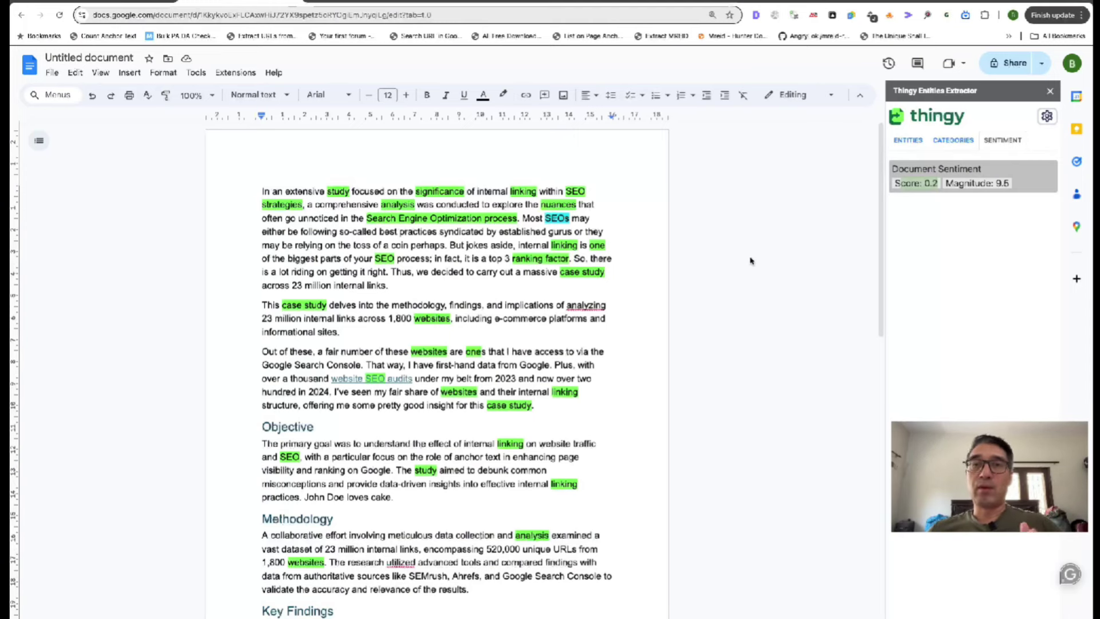
pyautogui.doubleClick(521, 257)
pyautogui.click(531, 258)
pyautogui.doubleClick(532, 259)
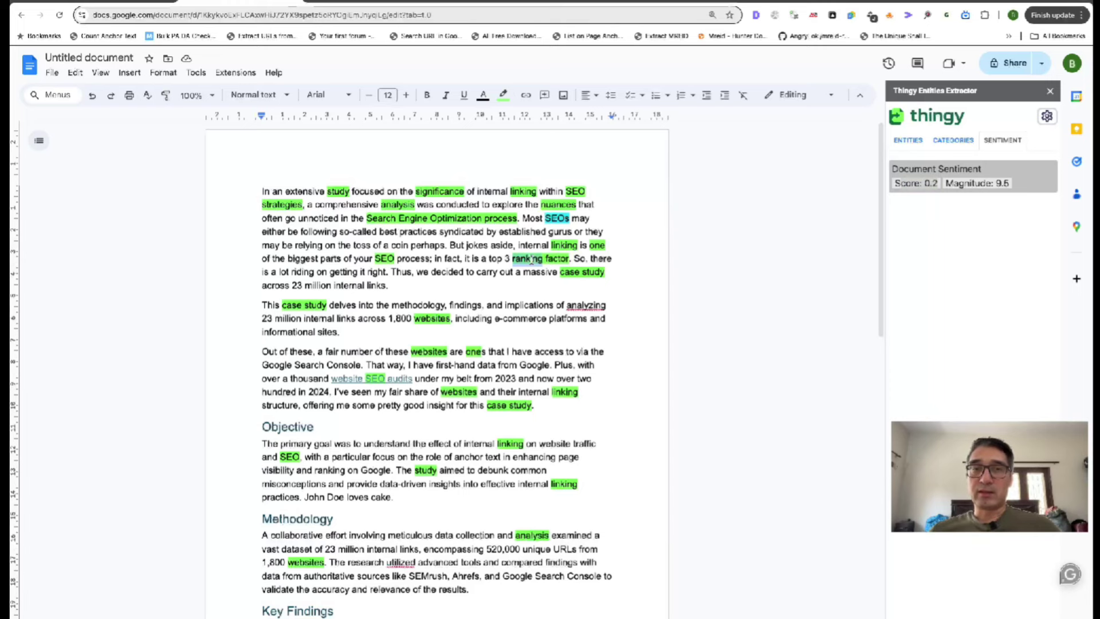
pyautogui.click(531, 259)
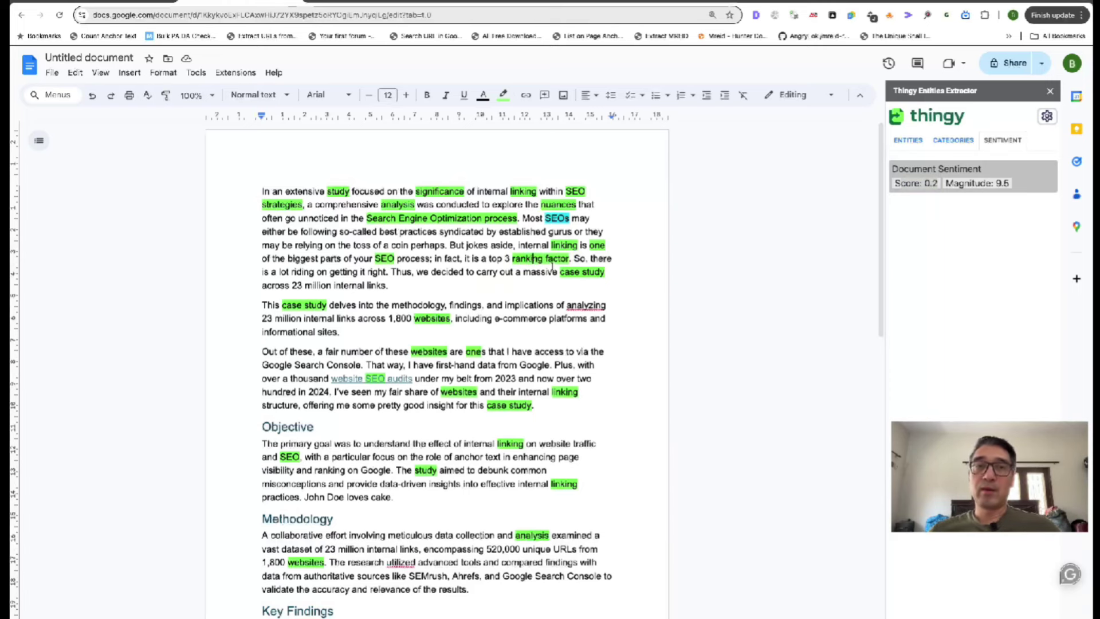
pyautogui.moveTo(262, 191); pyautogui.dragTo(605, 412)
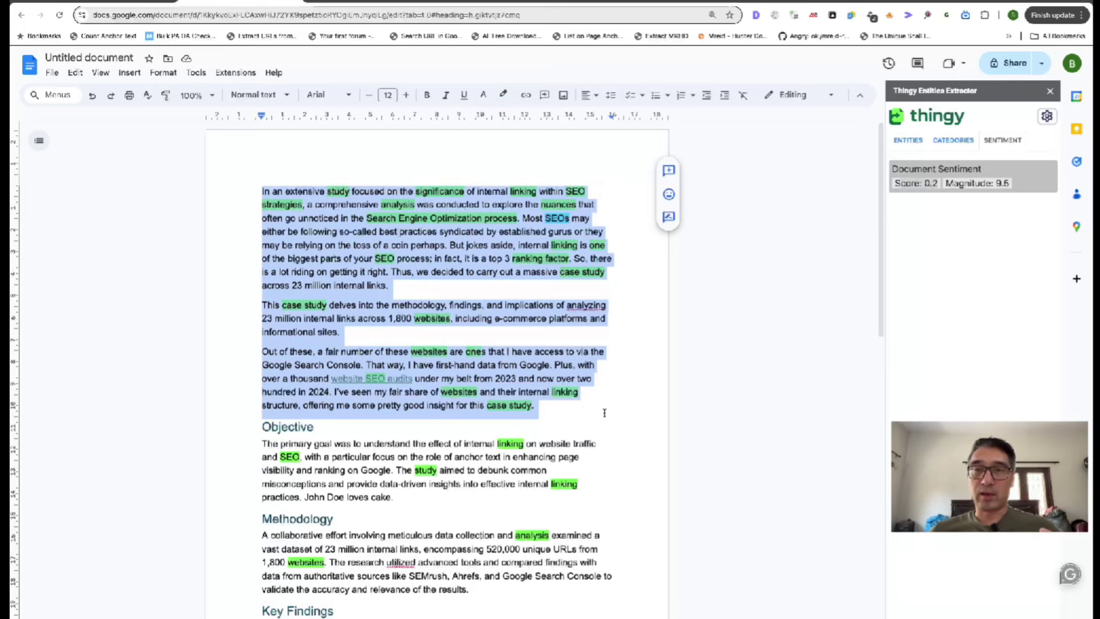
pyautogui.click(597, 305)
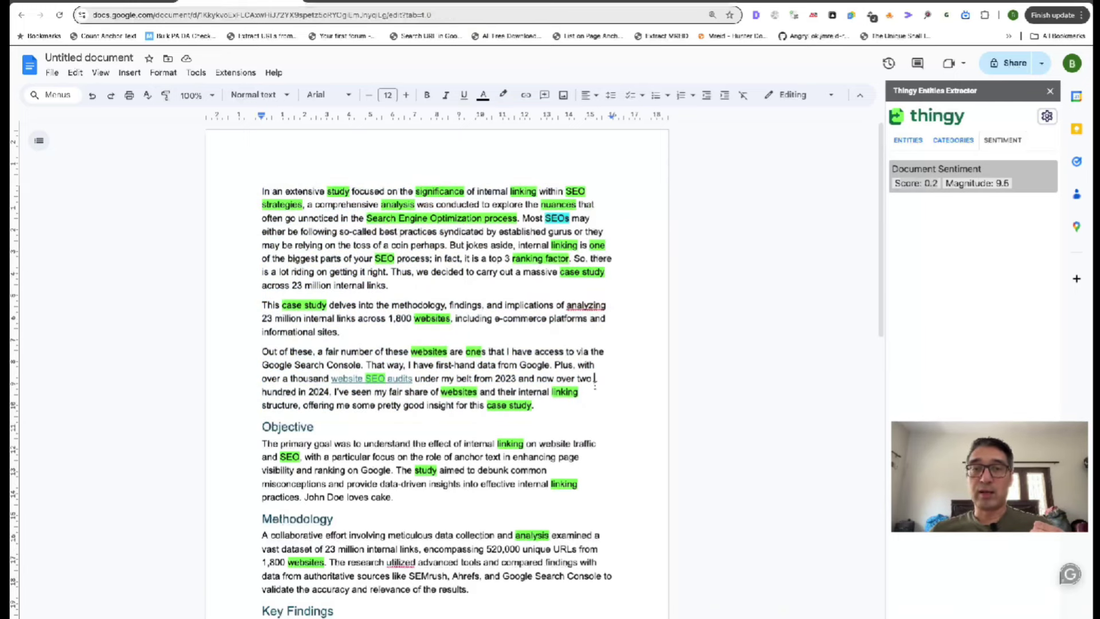
pyautogui.click(583, 402)
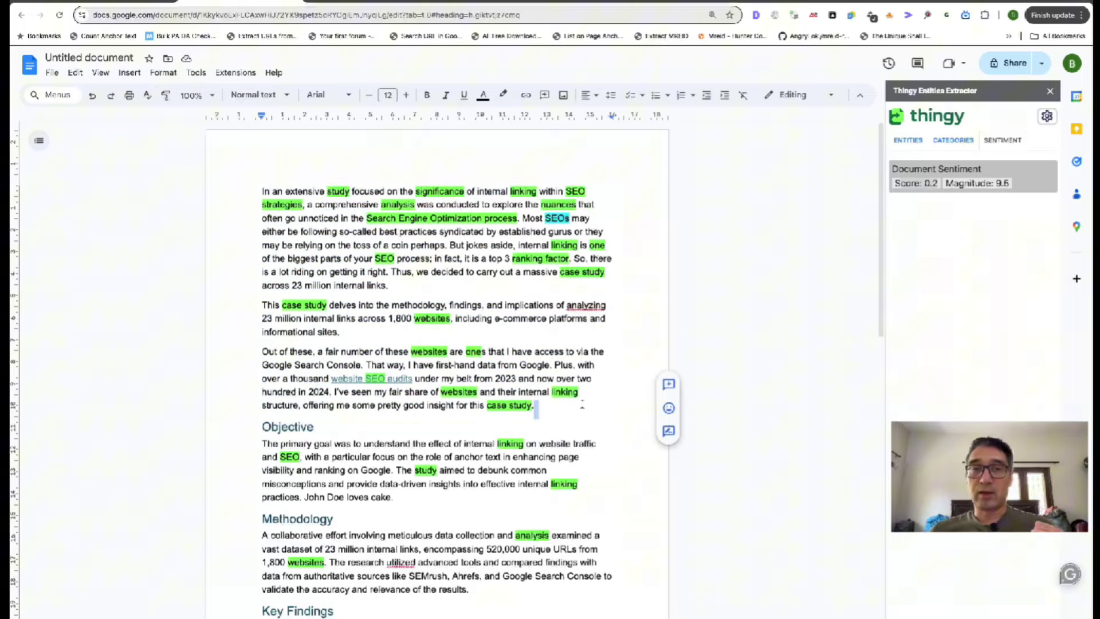
pyautogui.click(587, 273)
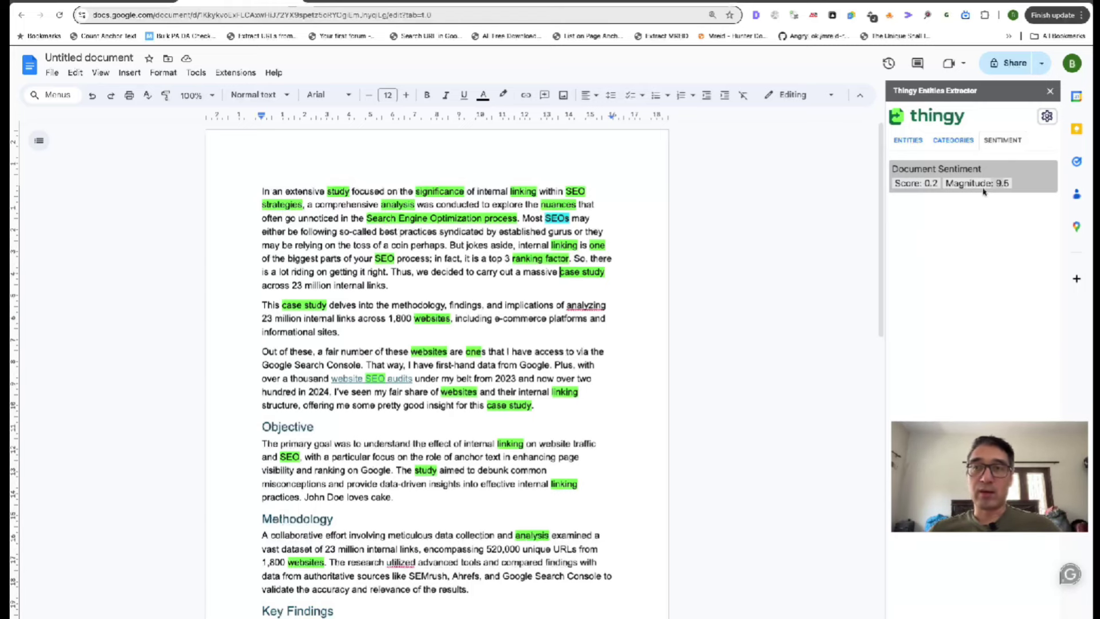
pyautogui.moveTo(591, 218); pyautogui.dragTo(507, 321)
pyautogui.click(528, 350)
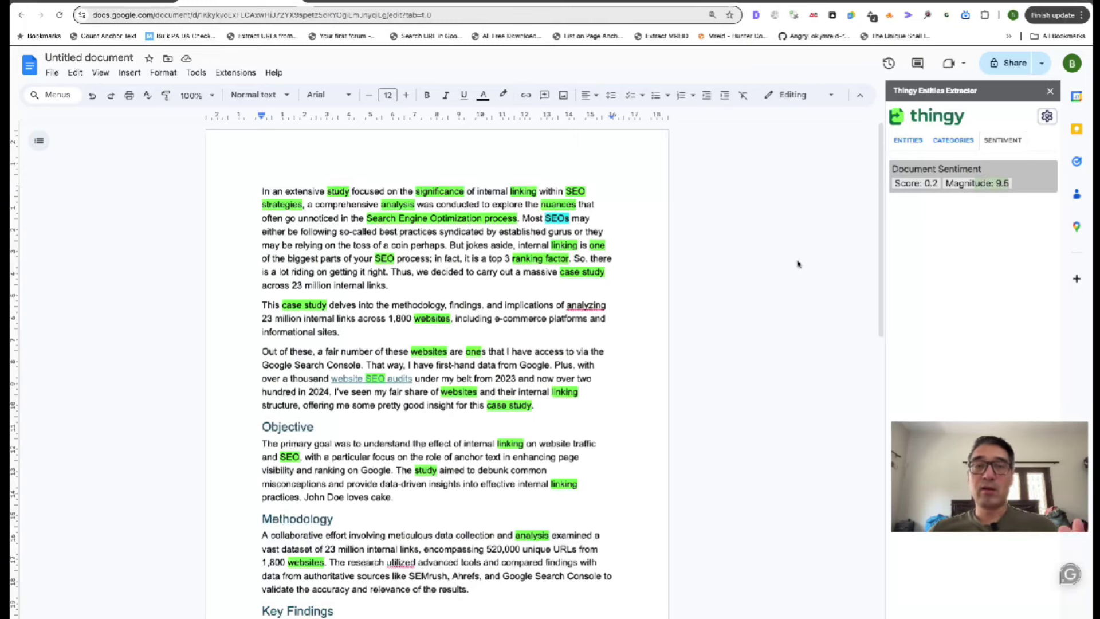
pyautogui.click(535, 284)
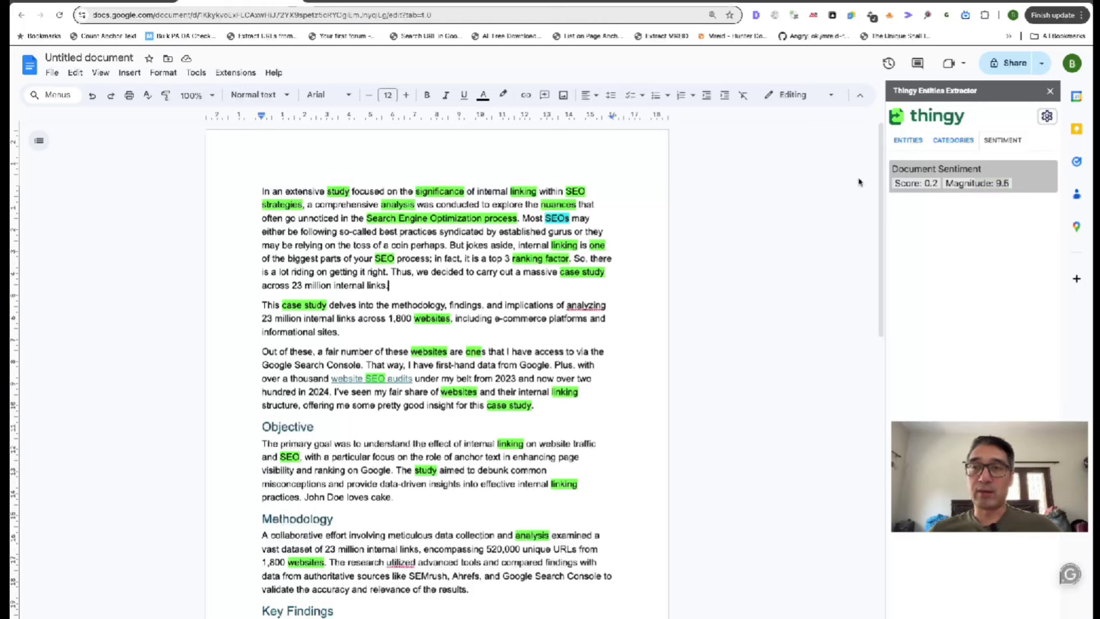
# Show the article's 5 Thingy categories, led by Search Engine Optimization & Marketing at 0.98
pyautogui.click(953, 140)
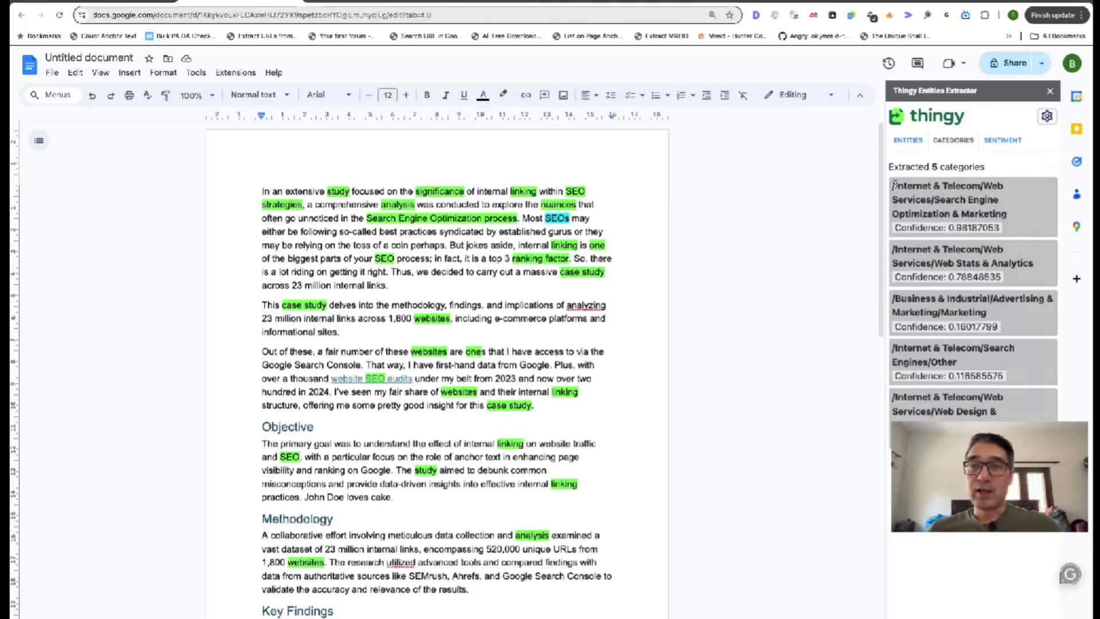
pyautogui.moveTo(265, 191); pyautogui.dragTo(504, 422)
pyautogui.click(503, 422)
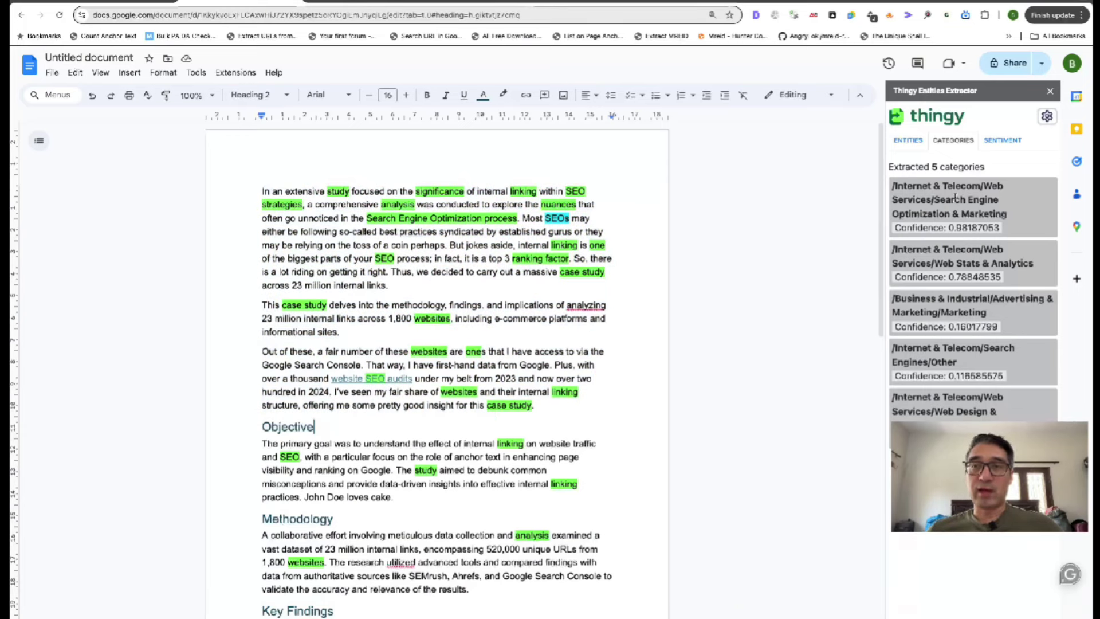
pyautogui.click(406, 263)
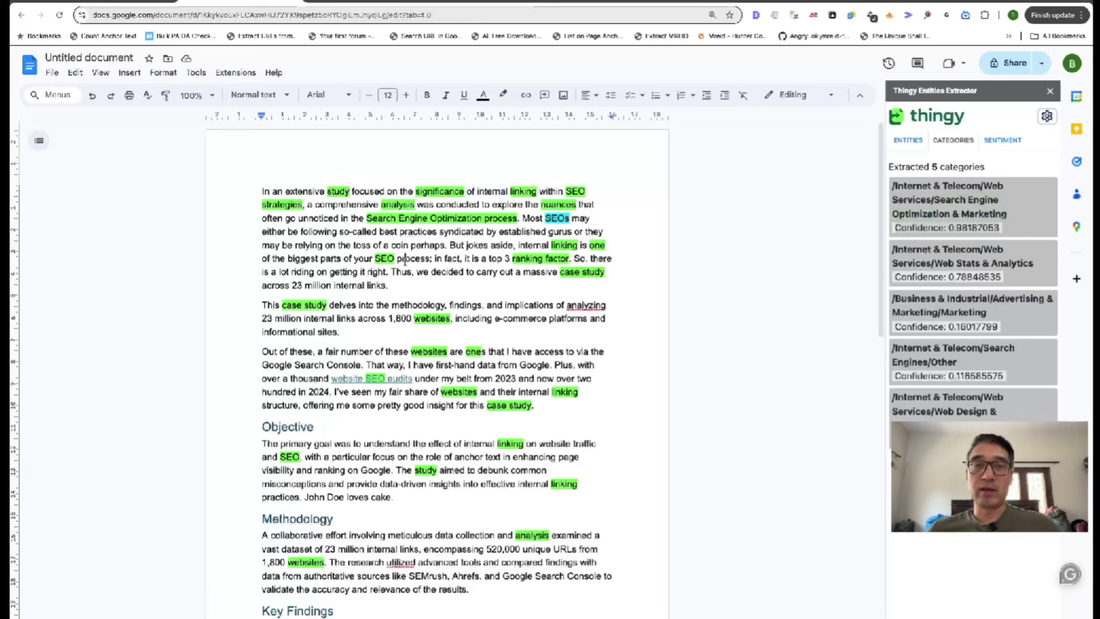
pyautogui.moveTo(258, 187); pyautogui.dragTo(338, 612)
pyautogui.click(473, 365)
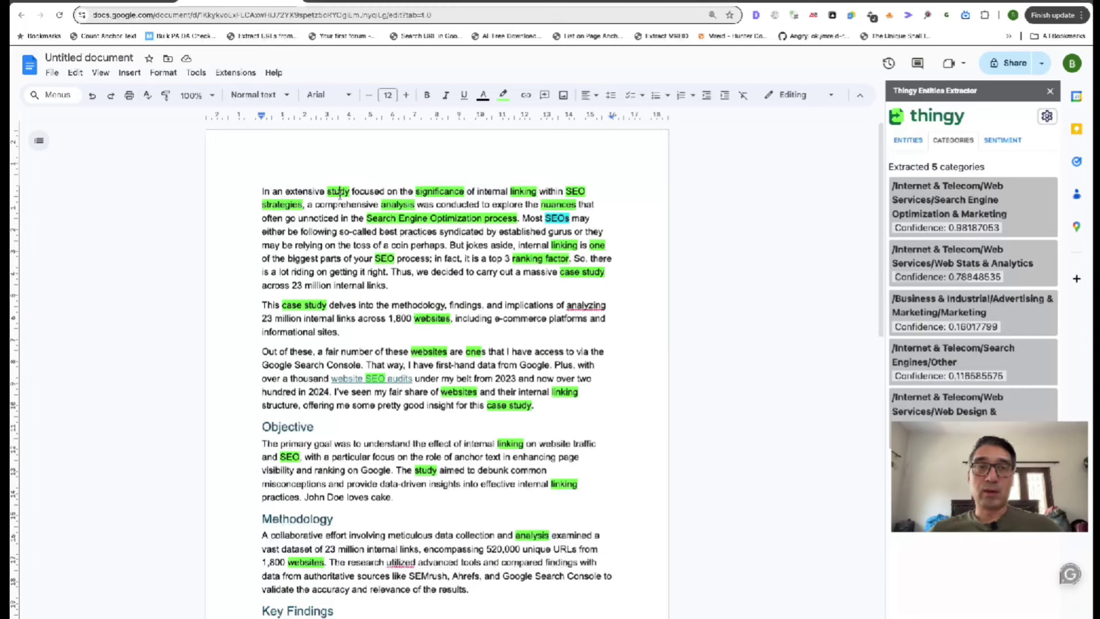
# Open the competitor's Dubai agency page and run Thingy entity extraction, yielding 6 entities
pyautogui.click(351, 14)
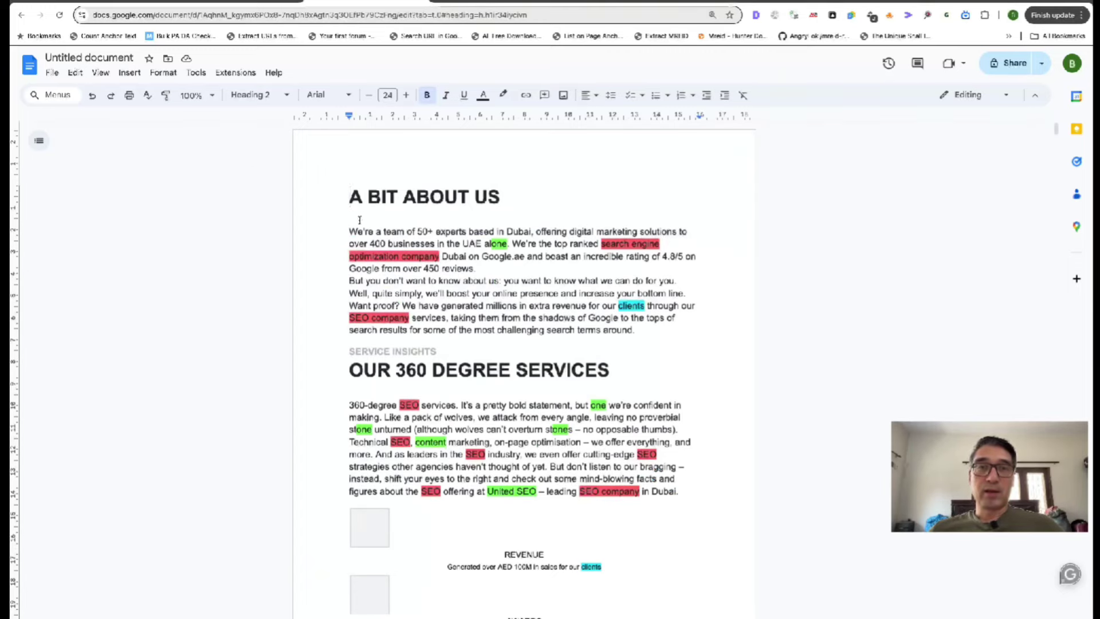
pyautogui.scroll(-2, 360, 220)
pyautogui.click(232, 72)
pyautogui.click(412, 185)
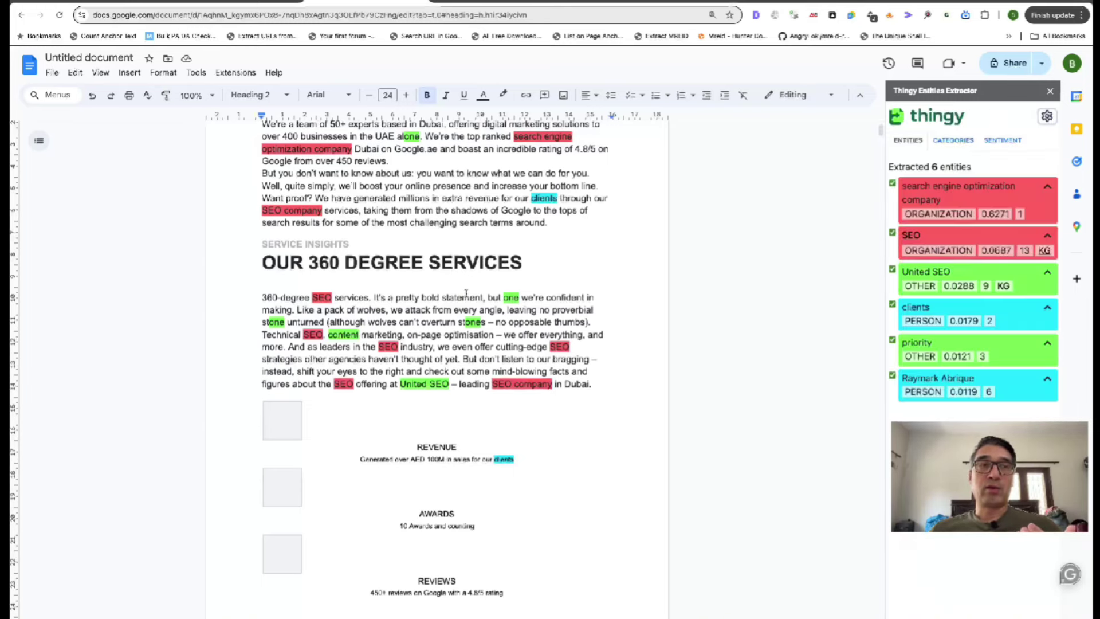
pyautogui.scroll(1, 464, 292)
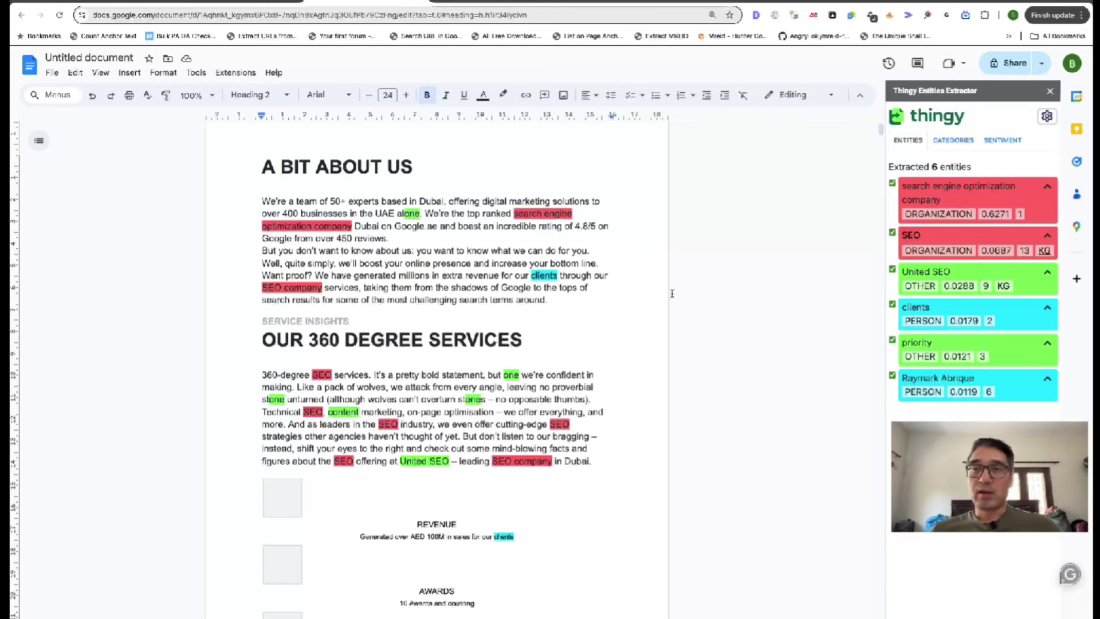
pyautogui.click(535, 213)
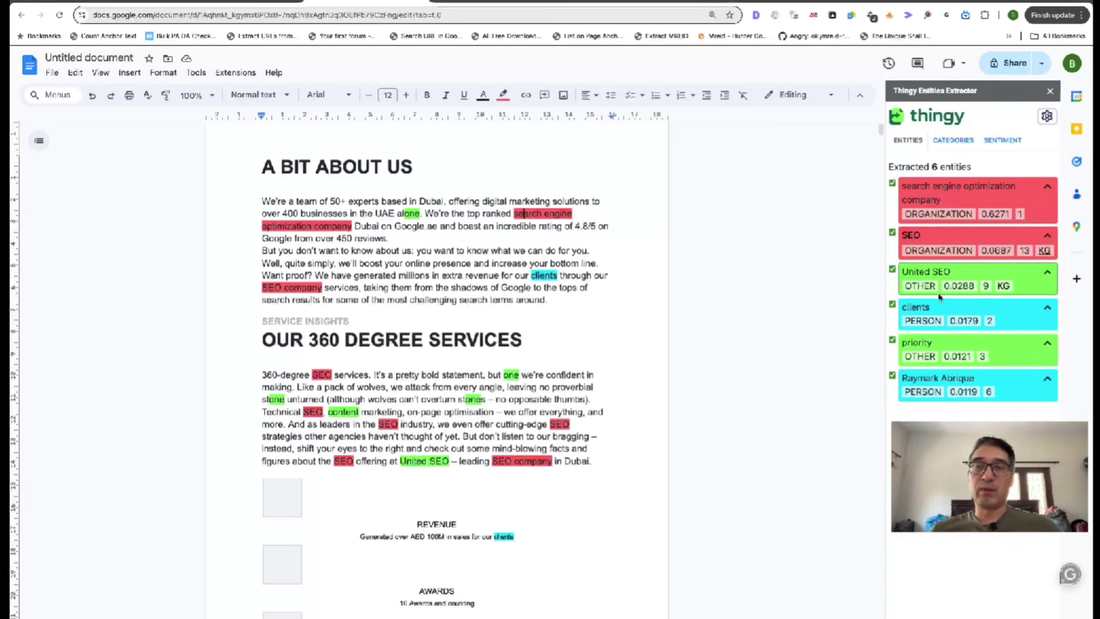
# Highlight the competitor page's 6-entity count in the Thingy panel
pyautogui.scroll(-5, 585, 235)
pyautogui.scroll(-15, 585, 235)
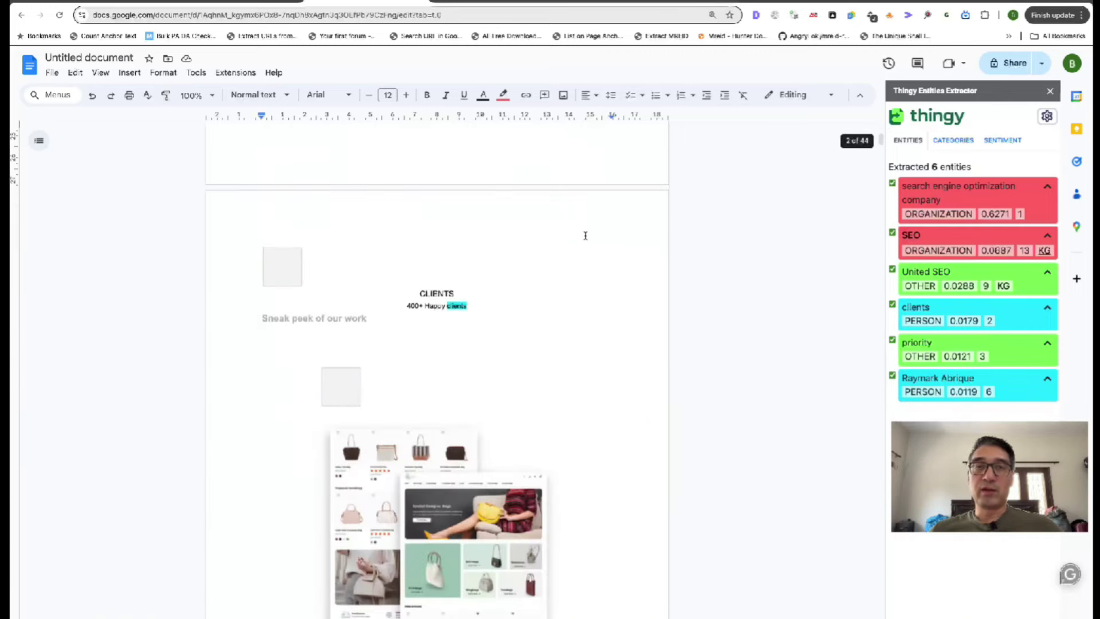
pyautogui.scroll(20, 585, 240)
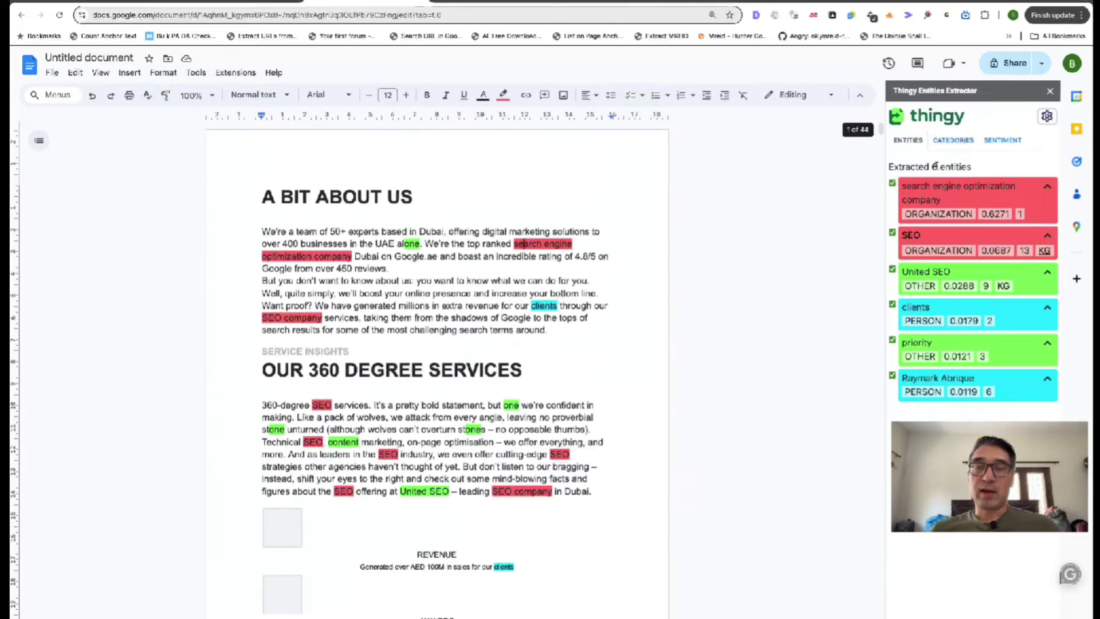
pyautogui.moveTo(931, 166); pyautogui.dragTo(990, 170)
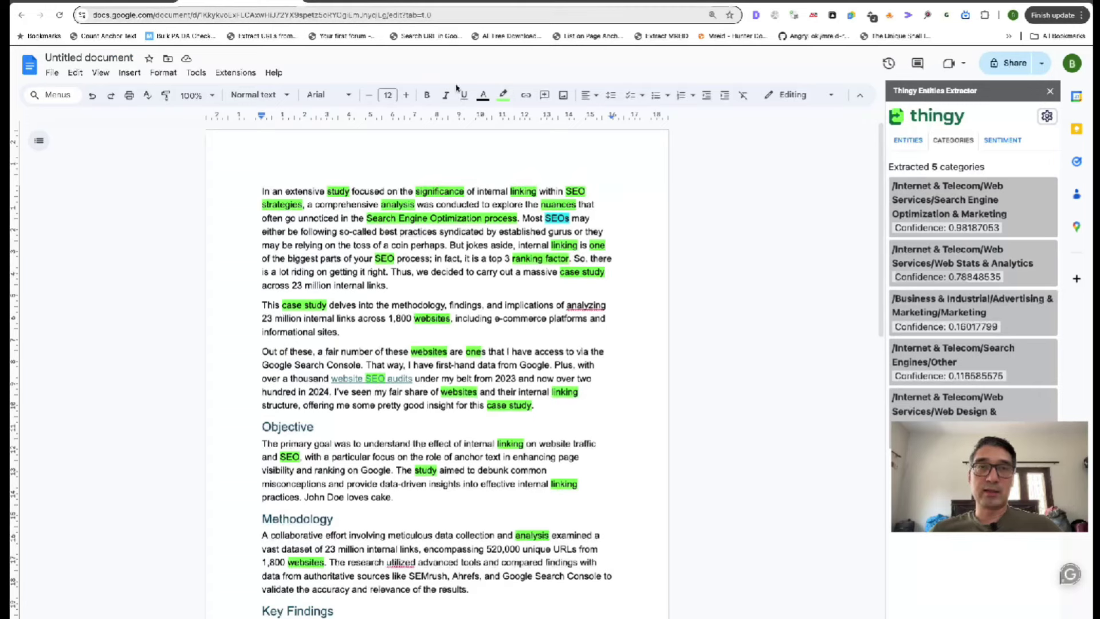
# Show the article's 12 Thingy entities, then toggle between the article and competitor page
pyautogui.click(331, 2)
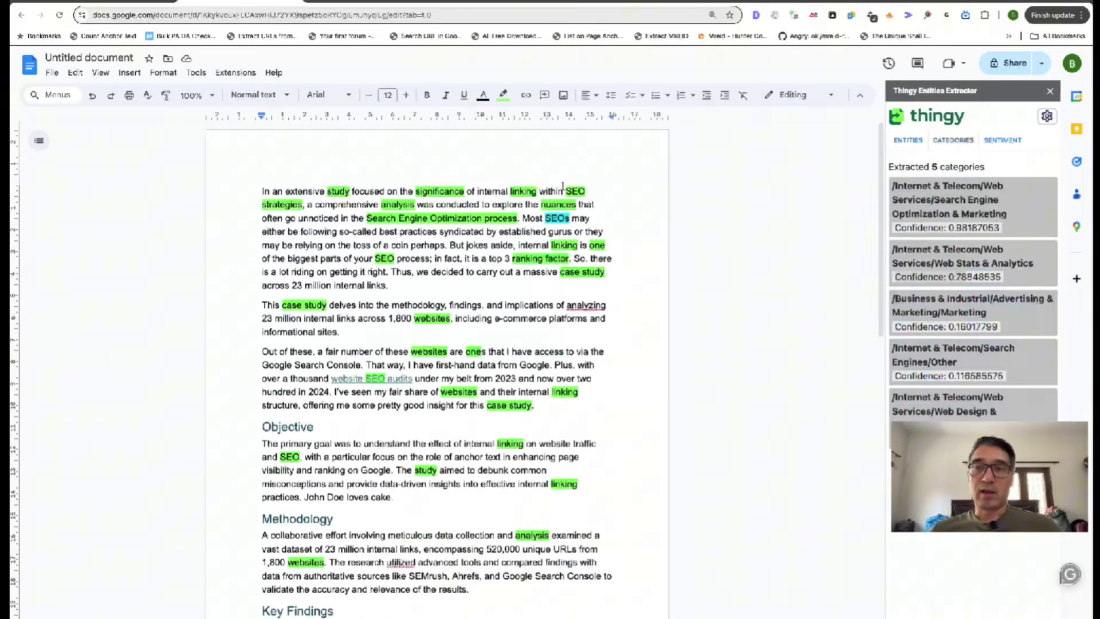
pyautogui.click(908, 139)
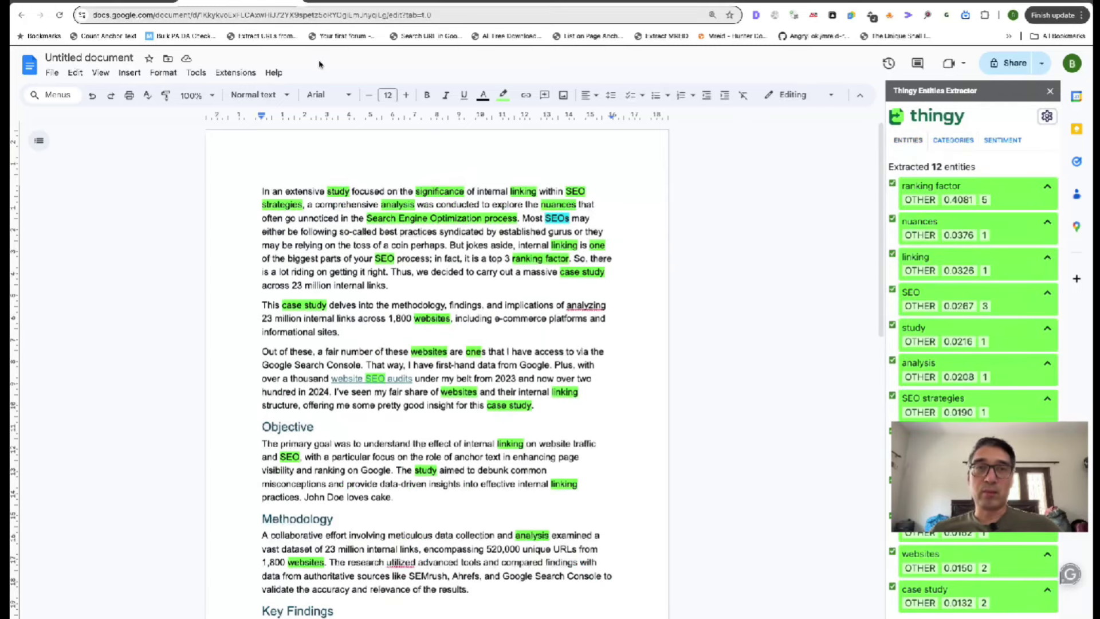
pyautogui.click(346, 4)
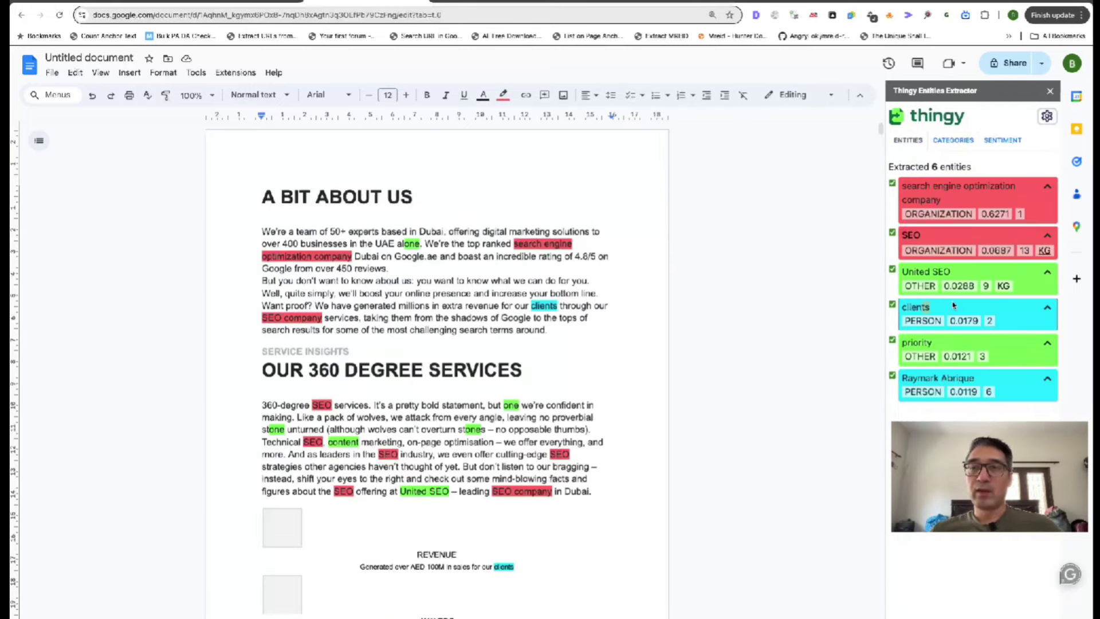
pyautogui.click(229, 3)
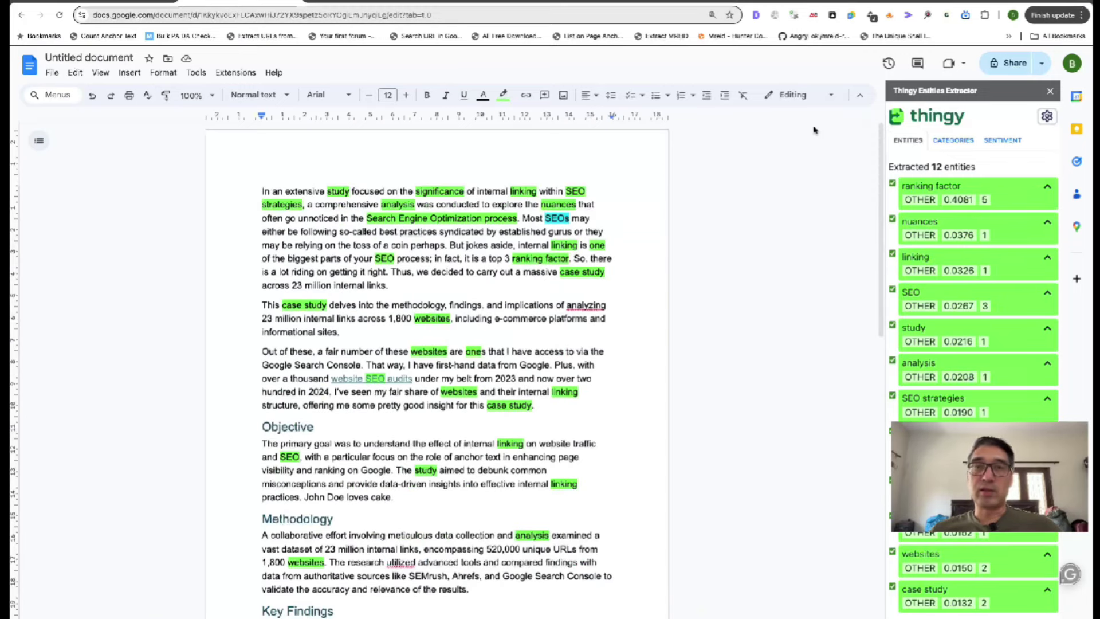
pyautogui.click(342, 3)
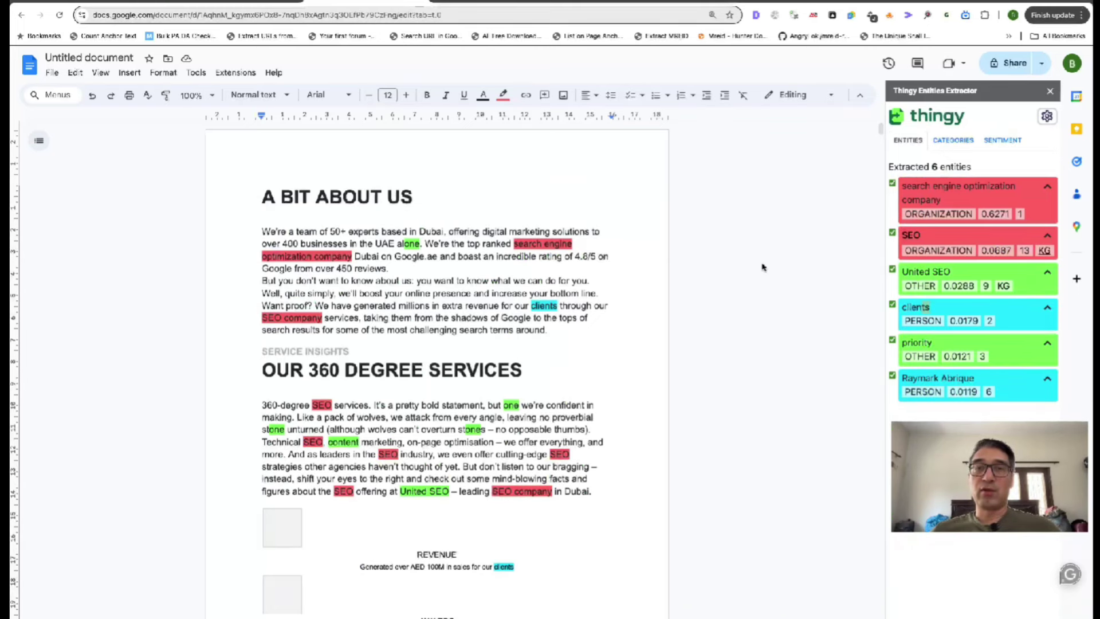
# Compare Thingy categories and sentiment: competitor 0.3 (magnitude 55.8) versus article 0.2 (magnitude 9.5)
pyautogui.click(951, 141)
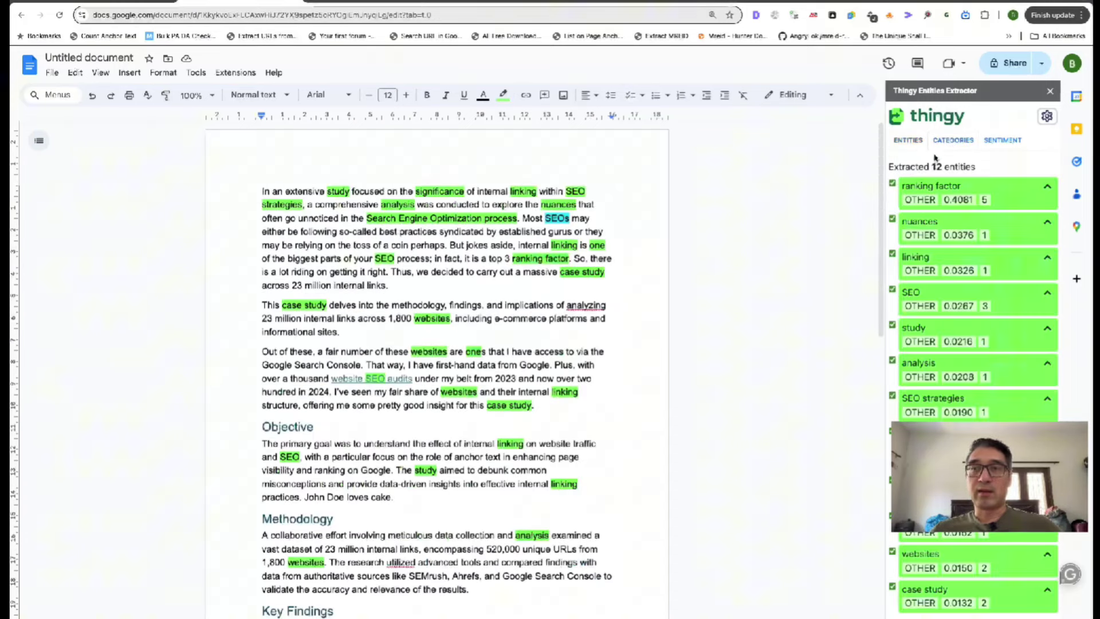
pyautogui.click(951, 141)
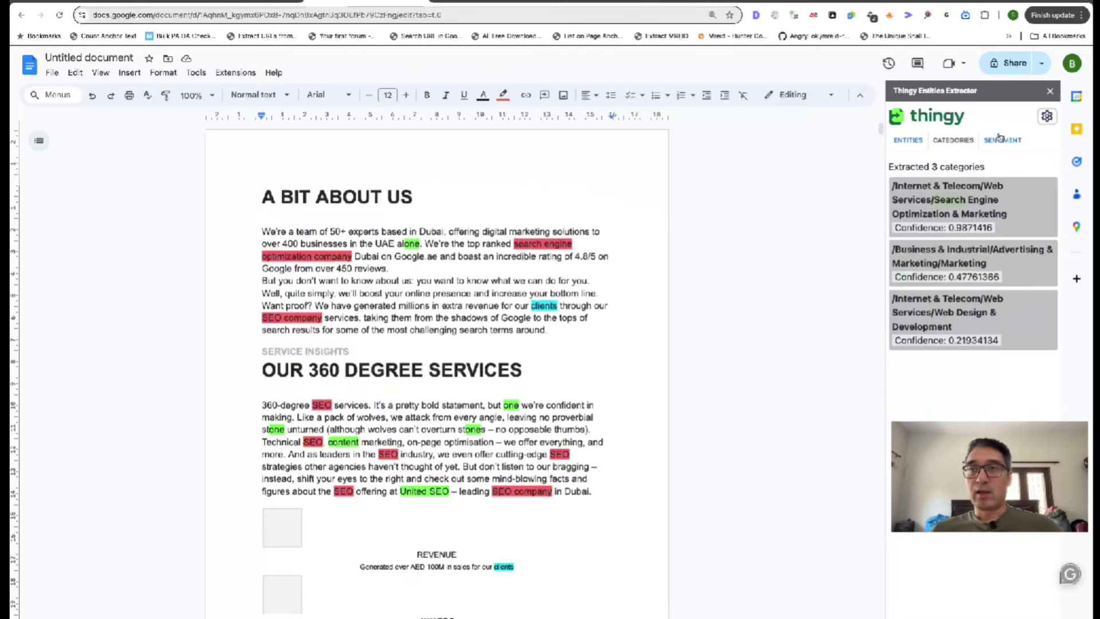
pyautogui.click(1001, 140)
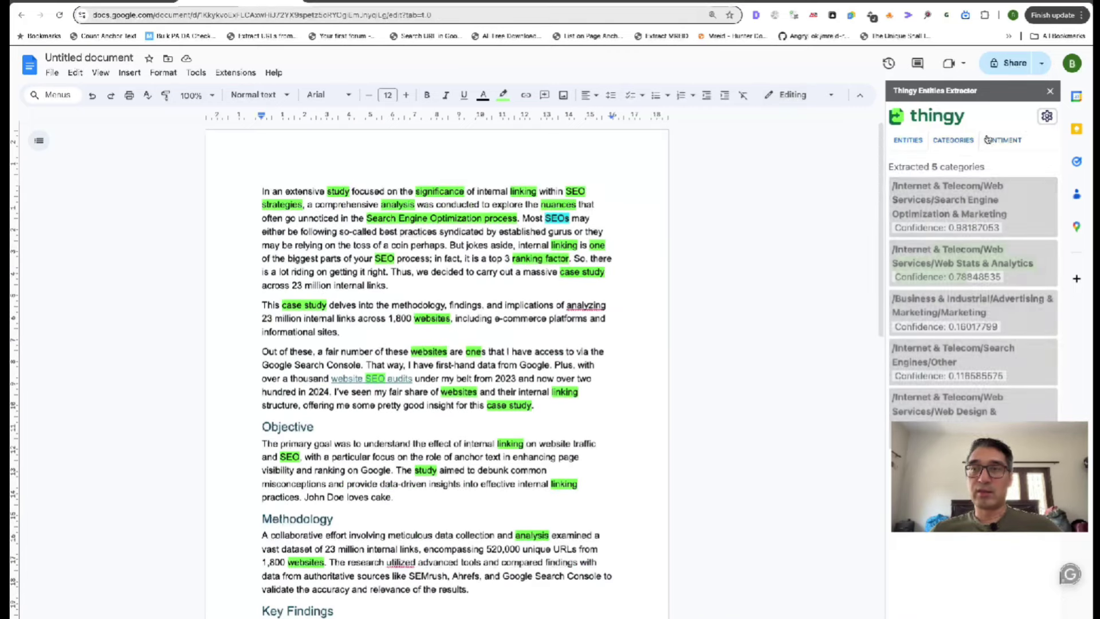
pyautogui.click(988, 140)
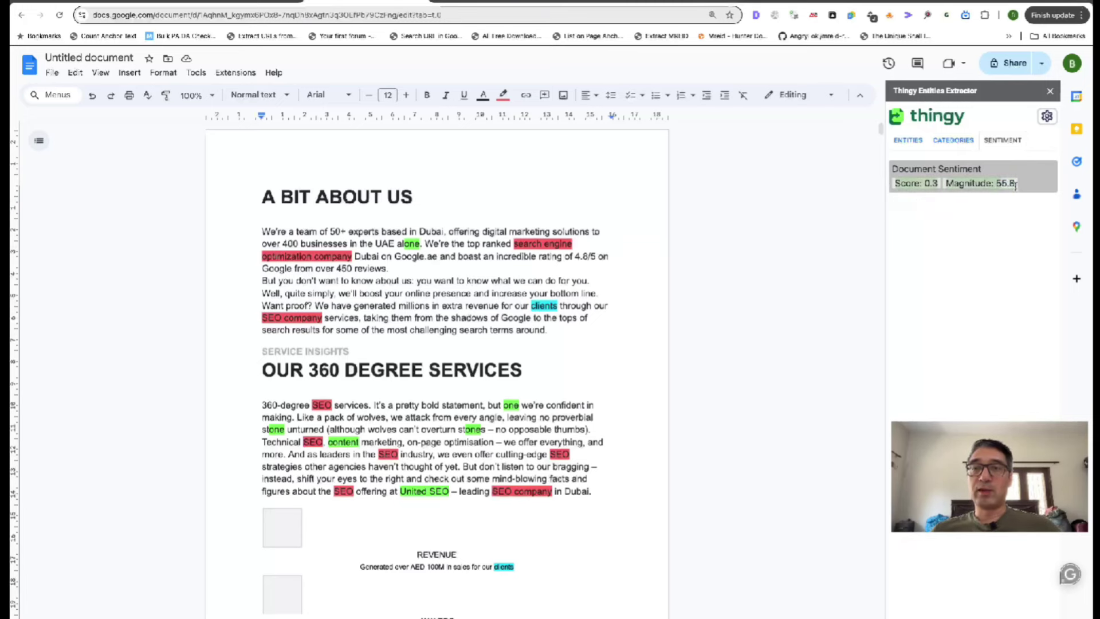
pyautogui.click(241, 7)
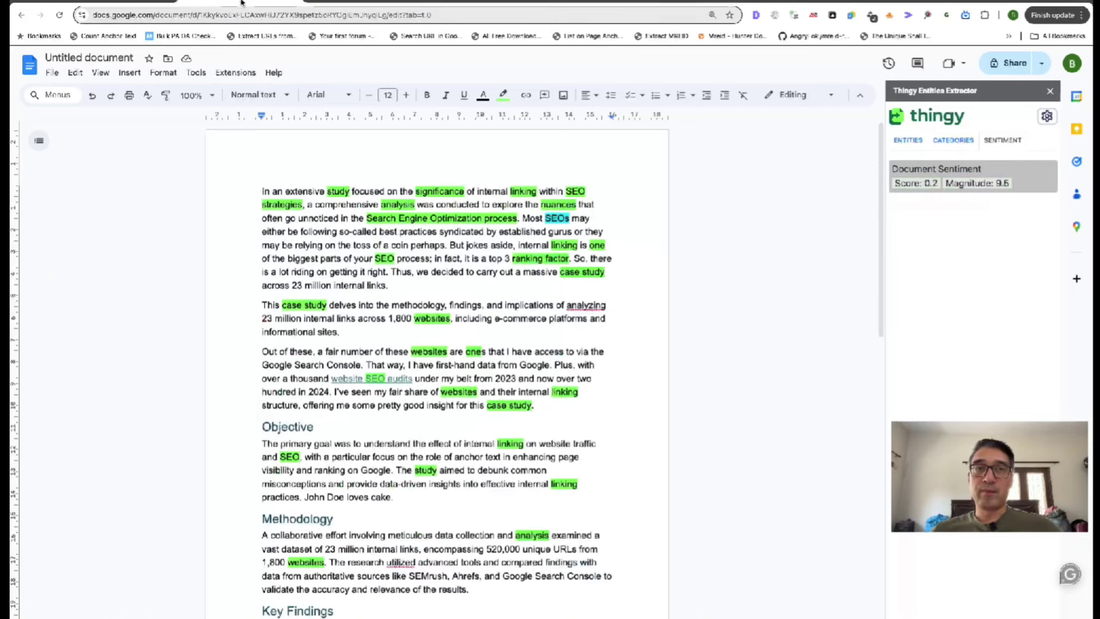